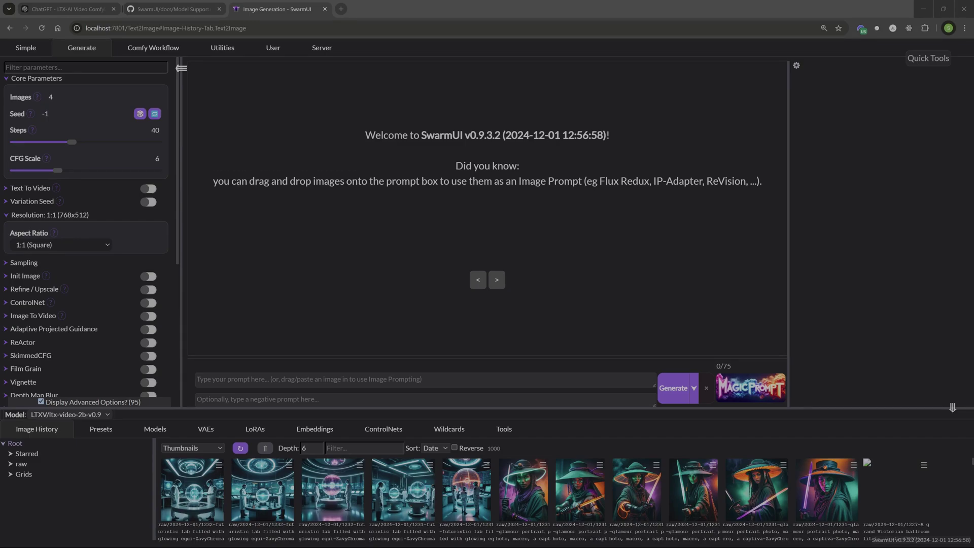
# - Read the GitHub LTX Video docs, noting the ltx-video-2b-v0.9.safetensors download and CFG=3 advice
pyautogui.click(180, 11)
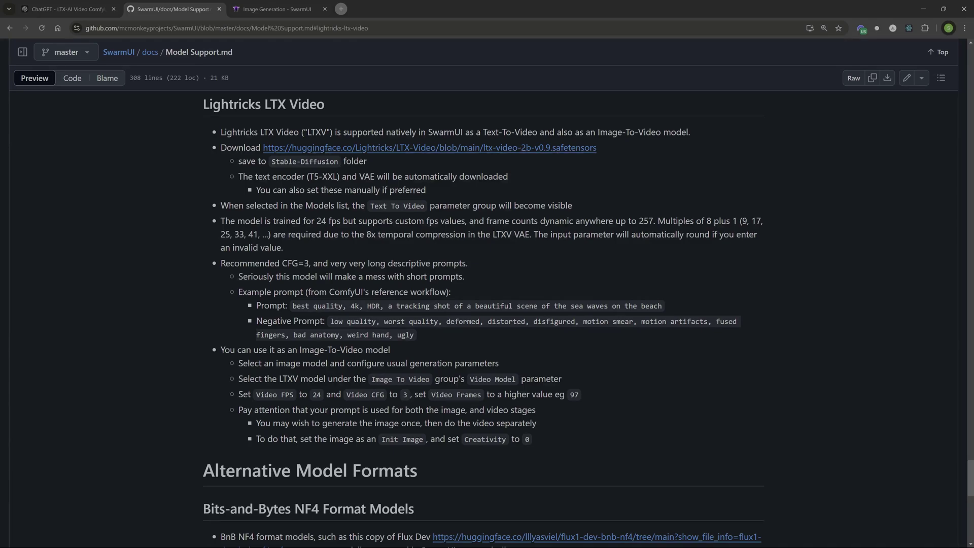
# - Filter SwarmUI's model browser to the LTXV folder, showing only ltx-video-2b-v0.9 at 768x512
pyautogui.click(278, 10)
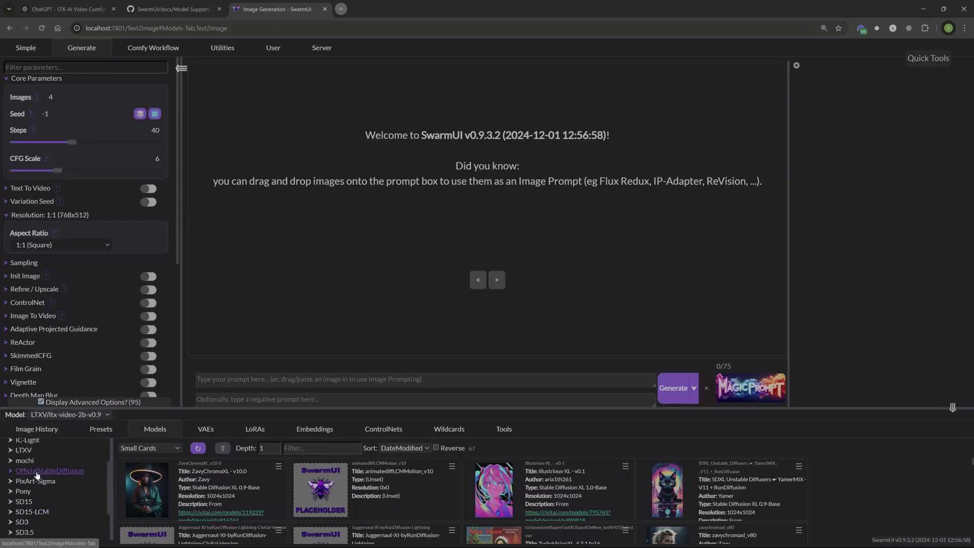
pyautogui.moveTo(184, 414); pyautogui.dragTo(184, 180)
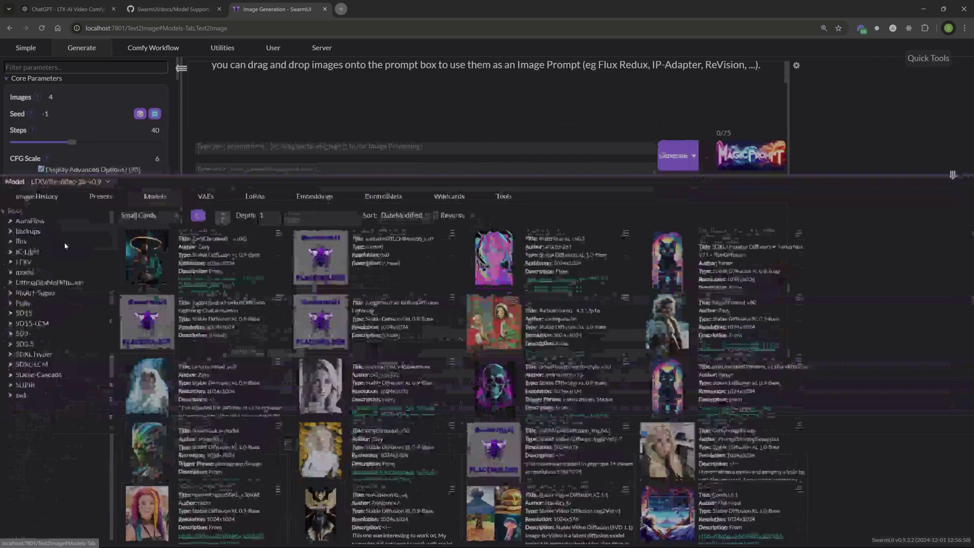
pyautogui.click(29, 263)
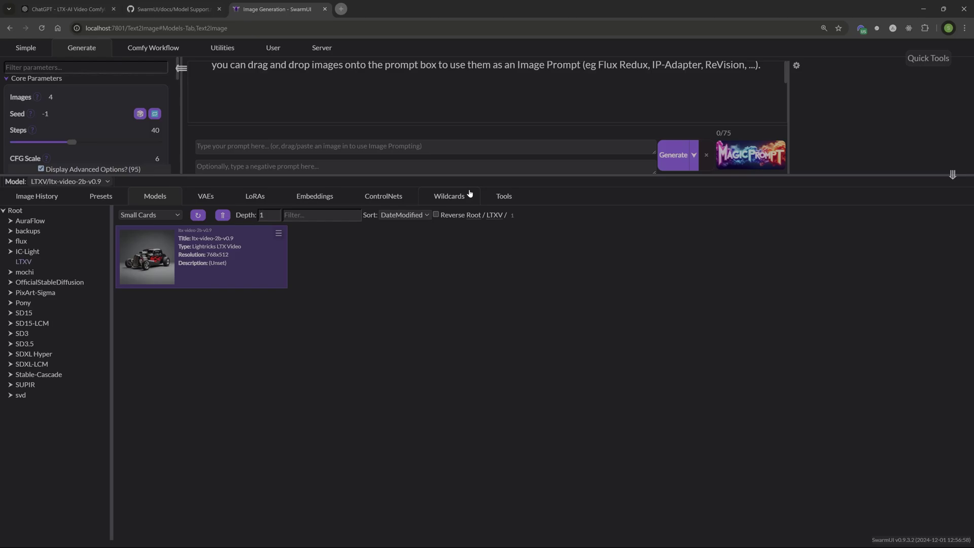
pyautogui.moveTo(473, 176); pyautogui.dragTo(429, 423)
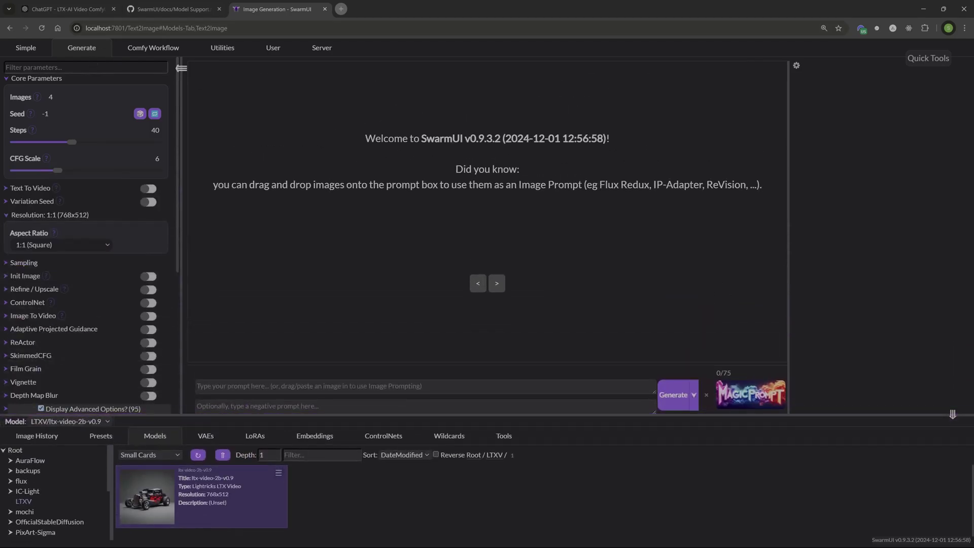
# - Reread the GitHub LTX Video image-to-video notes, then return to SwarmUI
pyautogui.click(173, 10)
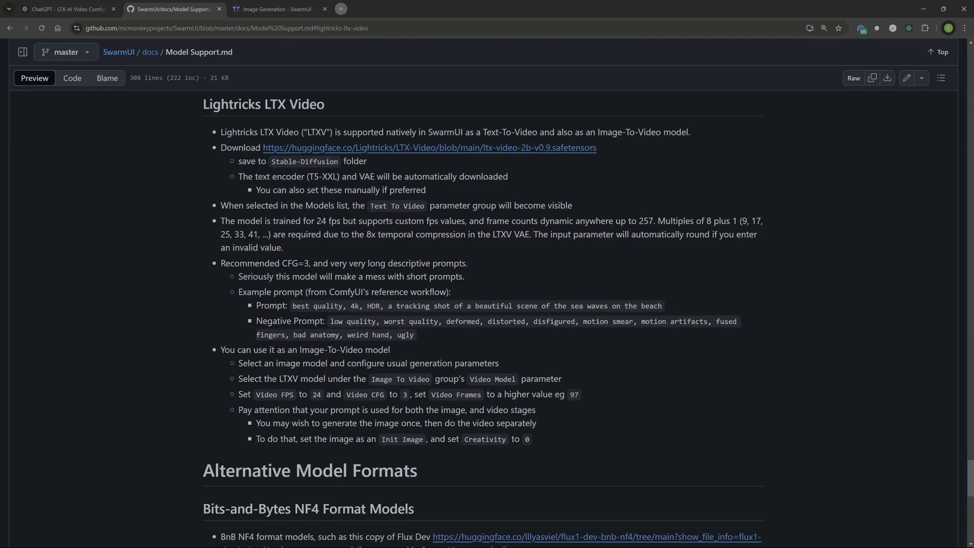
pyautogui.scroll(-1, 501, 261)
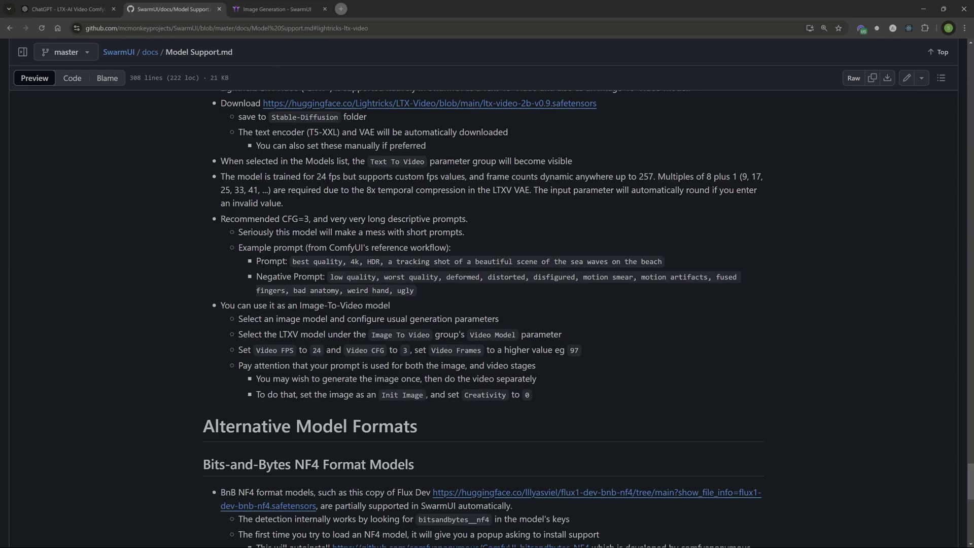
pyautogui.scroll(1, 158, 192)
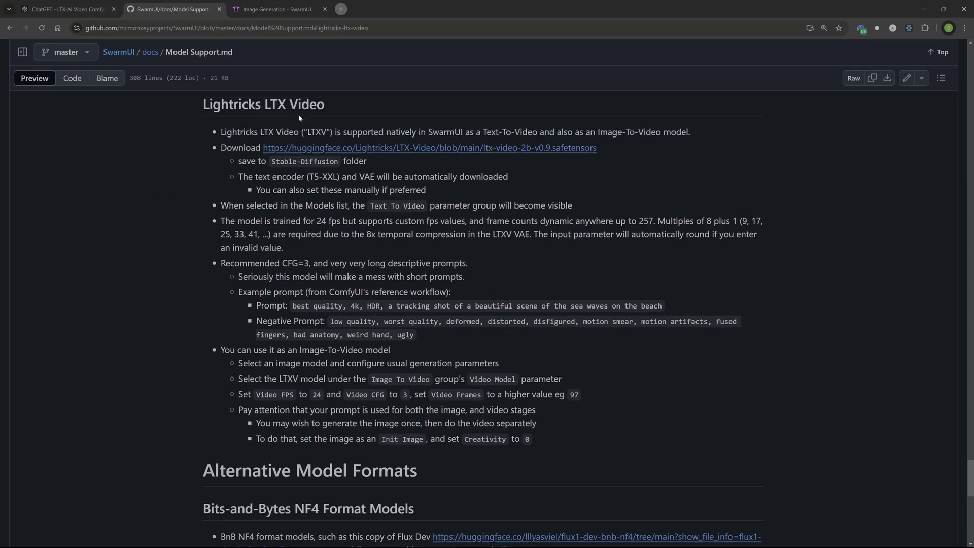
pyautogui.click(281, 10)
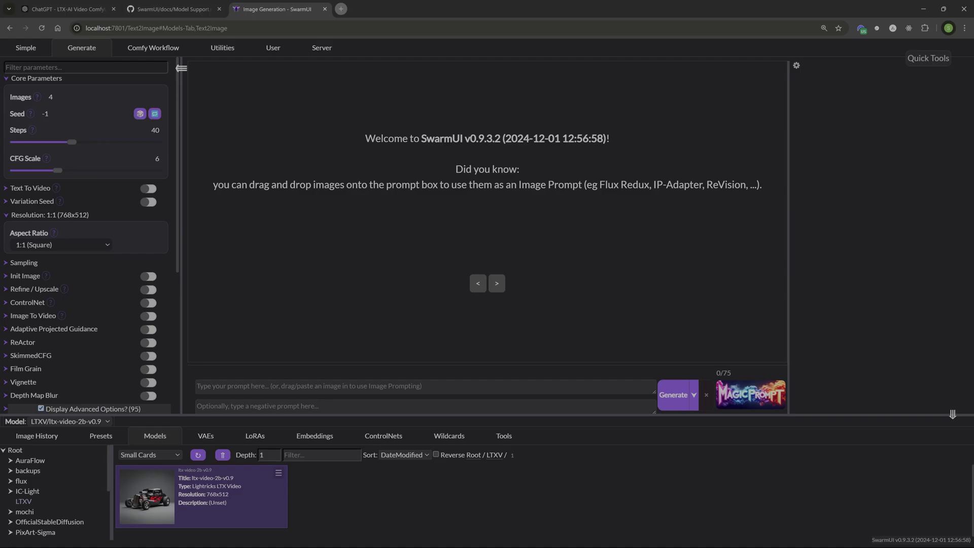
# - Review the ChatGPT LTX-AI Video ComfyUI prompt-helper conversation
pyautogui.hotkey('ctrl', 'Tab')
# - List the LTXV img2vid and txt2vid presets and enable Text To Video (25 frames, 24 FPS, webp)
pyautogui.click(101, 437)
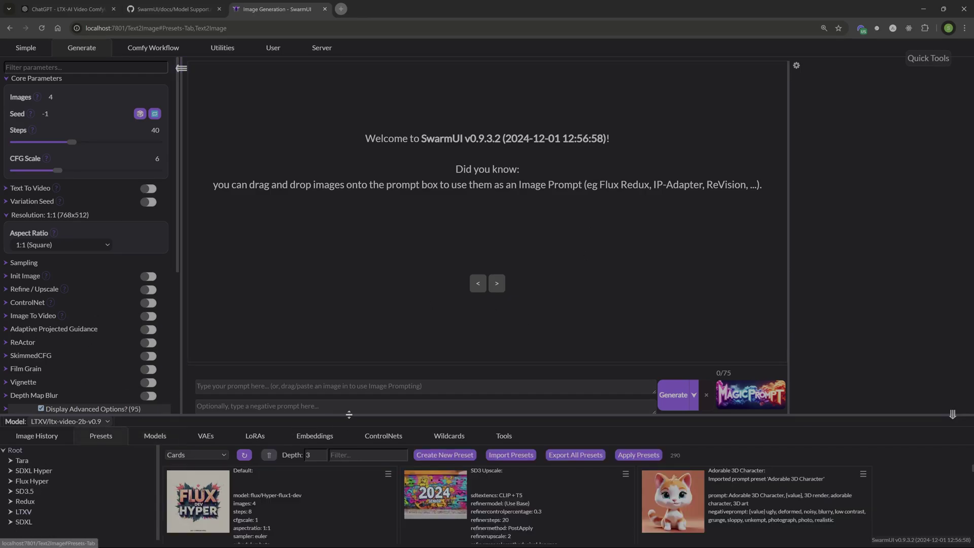
pyautogui.moveTo(349, 415); pyautogui.dragTo(349, 372)
pyautogui.click(23, 470)
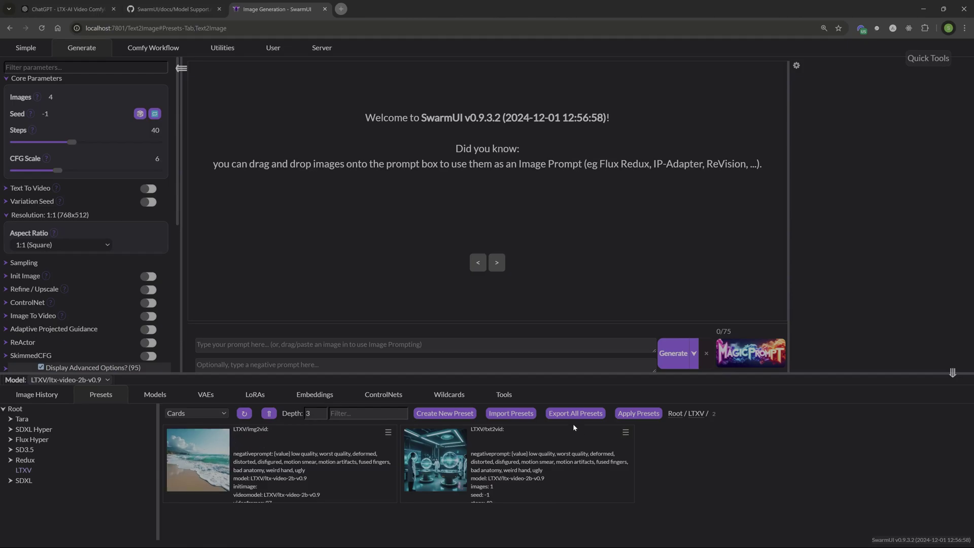
pyautogui.moveTo(479, 373); pyautogui.dragTo(482, 400)
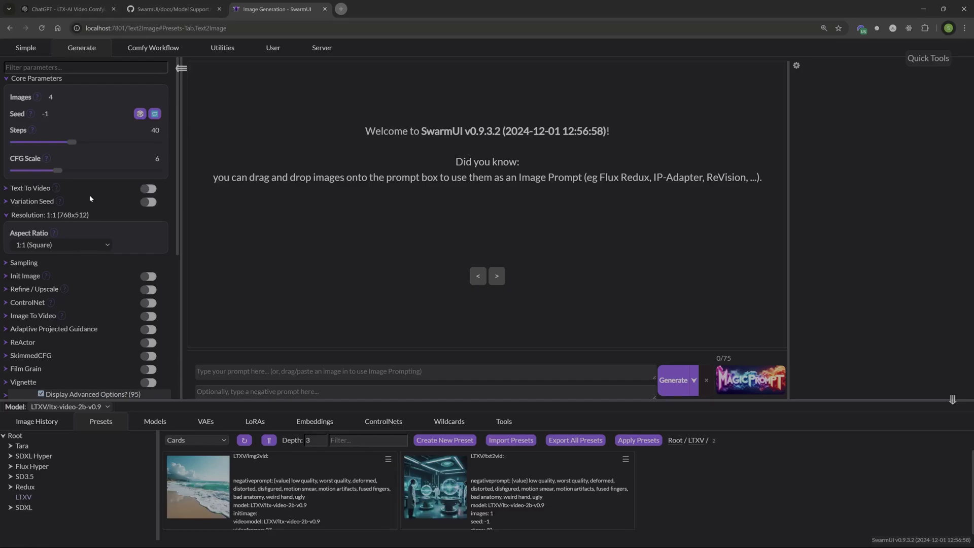
pyautogui.click(7, 189)
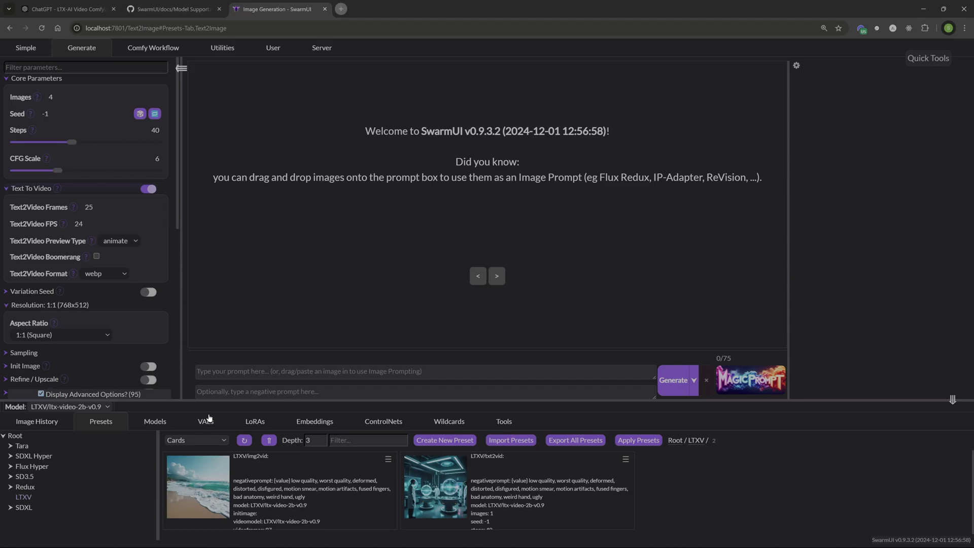
# - Load the ltx-video-2b-v0.9 model with Load Now and return to the LTXV presets
pyautogui.click(152, 421)
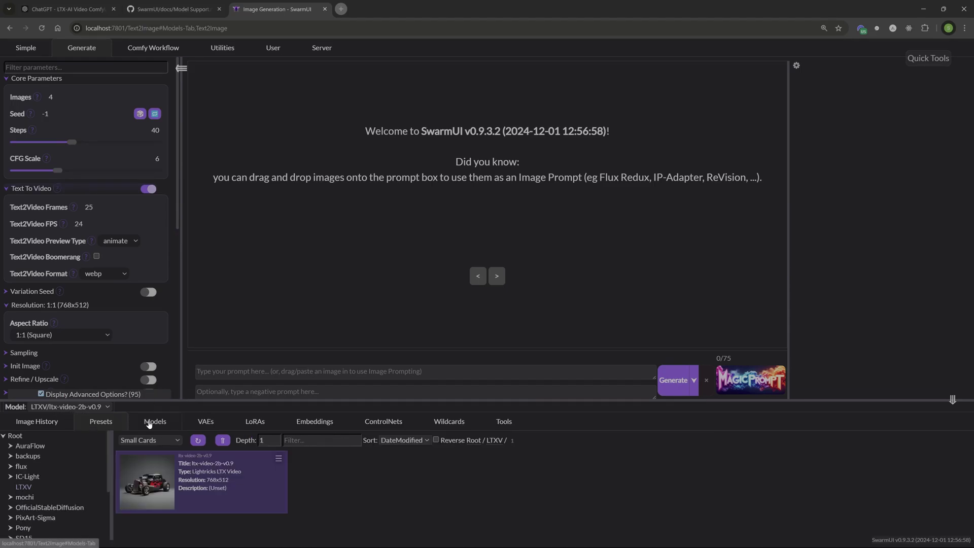
pyautogui.click(278, 458)
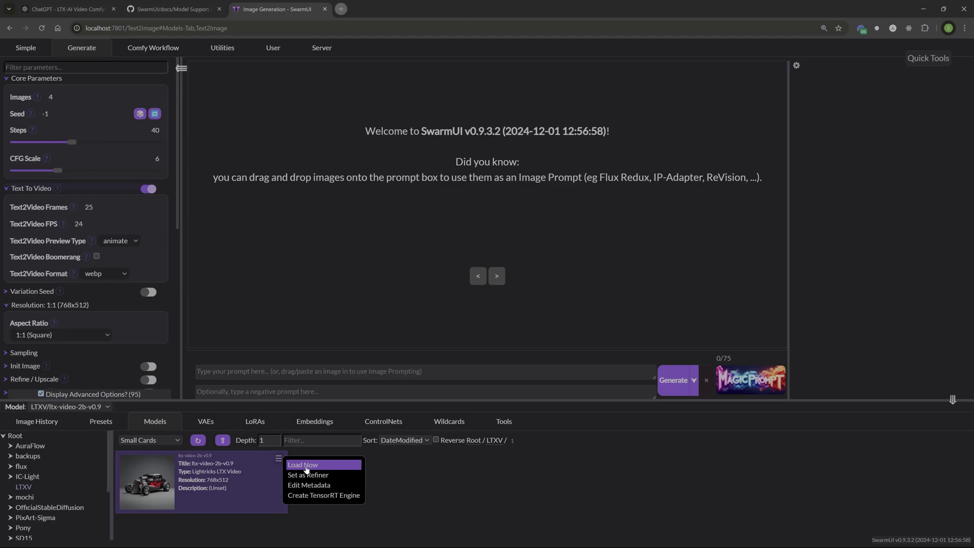
pyautogui.click(306, 465)
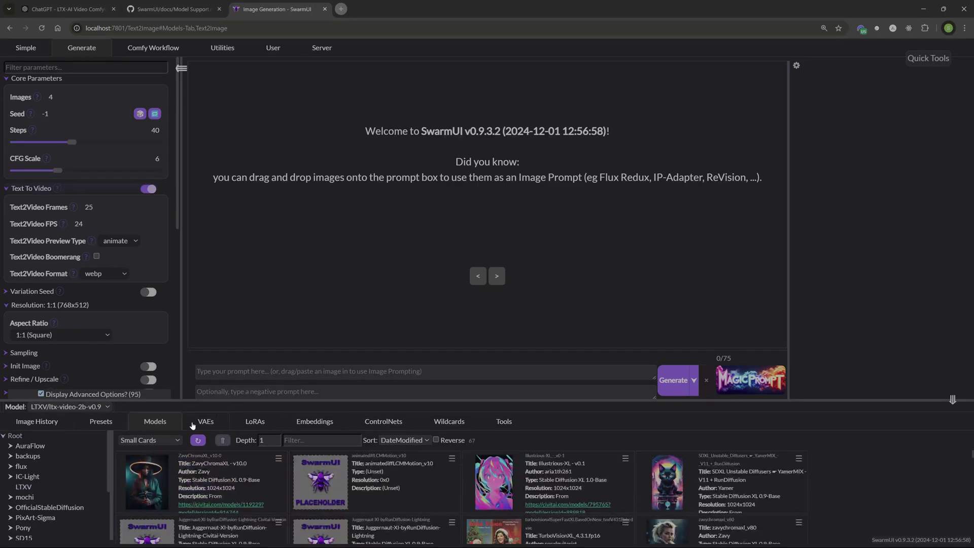
pyautogui.click(101, 420)
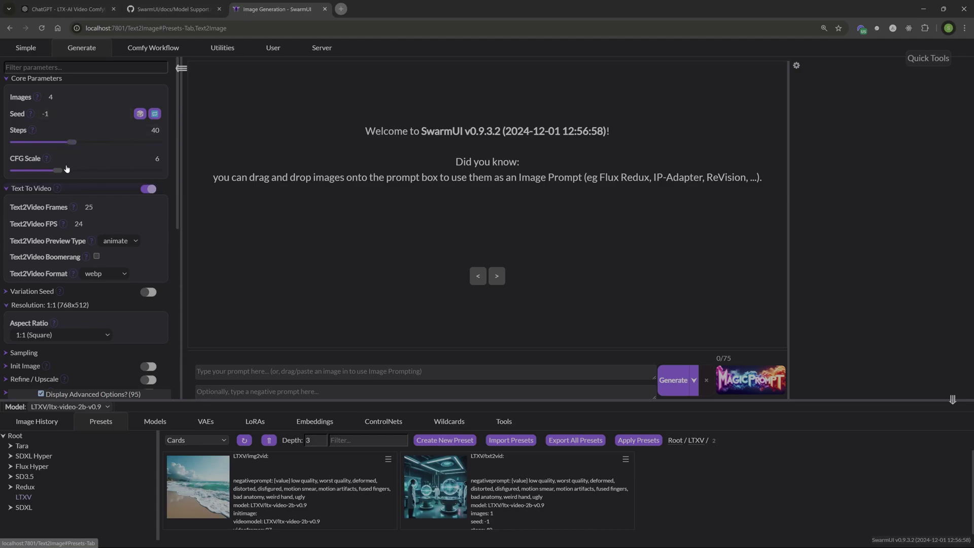
# - Lower CFG Scale to 3, as the LTX docs recommend
pyautogui.moveTo(57, 171); pyautogui.dragTo(47, 174)
pyautogui.click(172, 10)
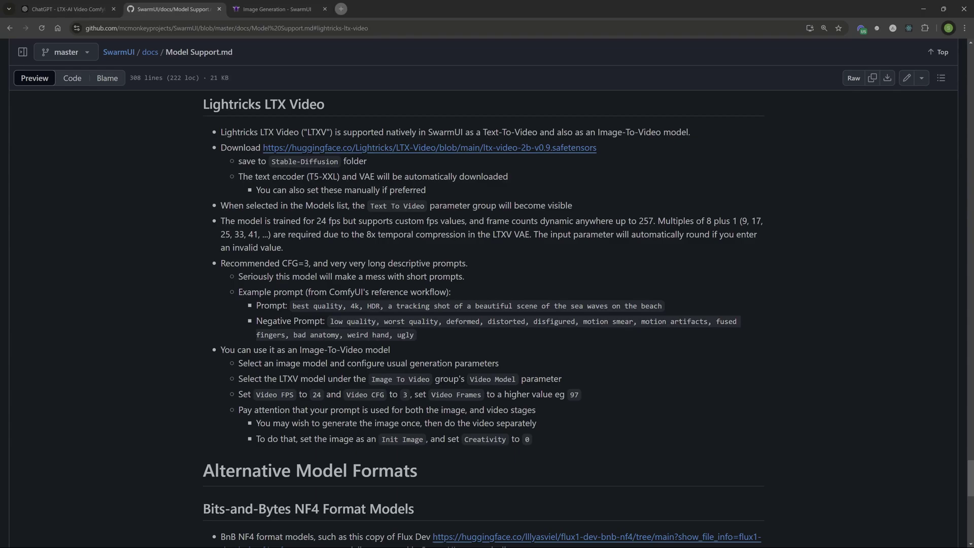
pyautogui.scroll(-1, 379, 251)
pyautogui.hotkey('ctrl', 'Tab')
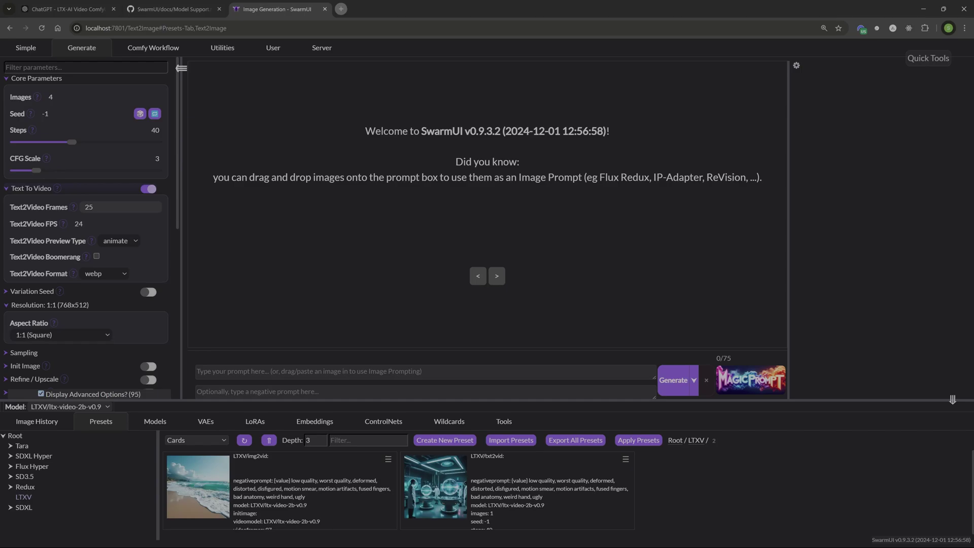
# - Set Text2Video Frames to 97 and Text2Video FPS to 25, following the docs
pyautogui.click(101, 207)
pyautogui.press('BackSpace')
pyautogui.press('BackSpace')
pyautogui.write('97')
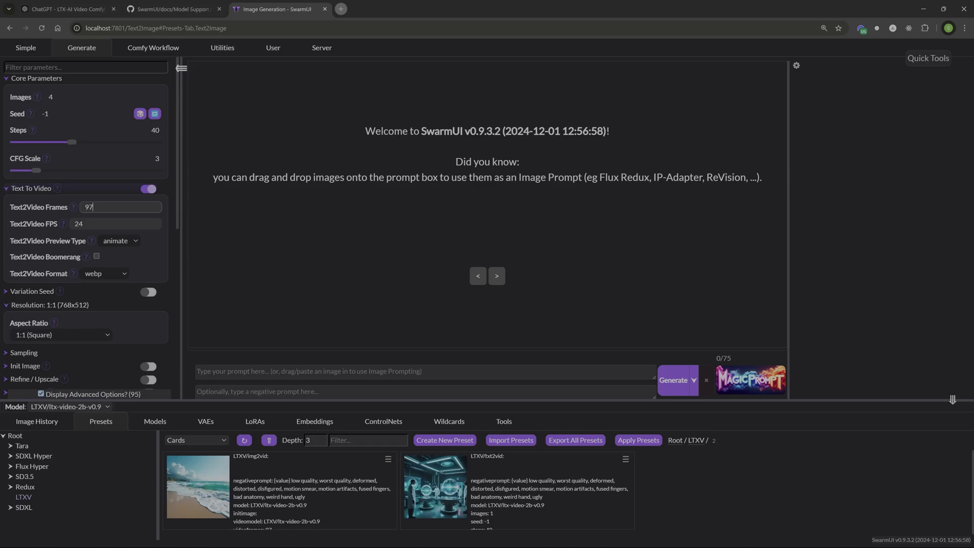
pyautogui.click(185, 12)
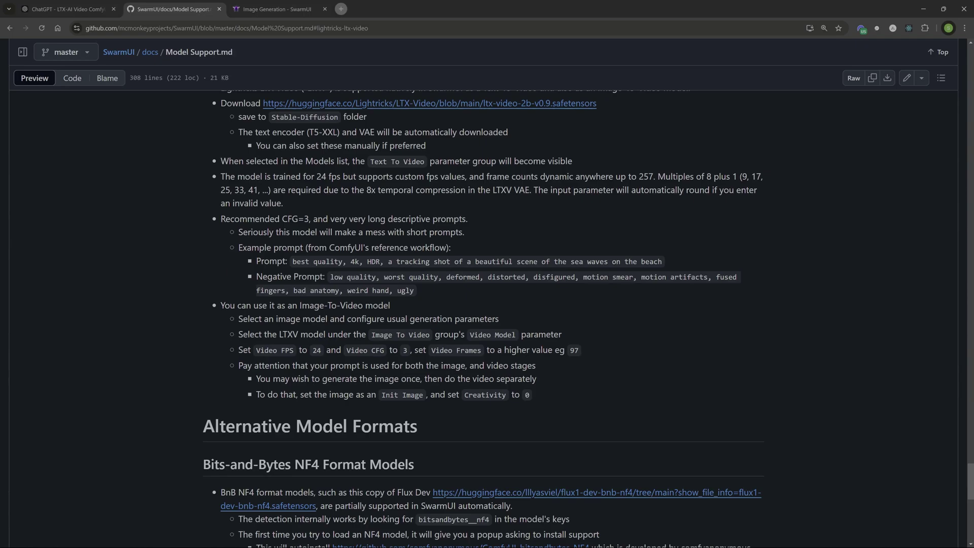
pyautogui.hotkey('ctrl', 'Tab')
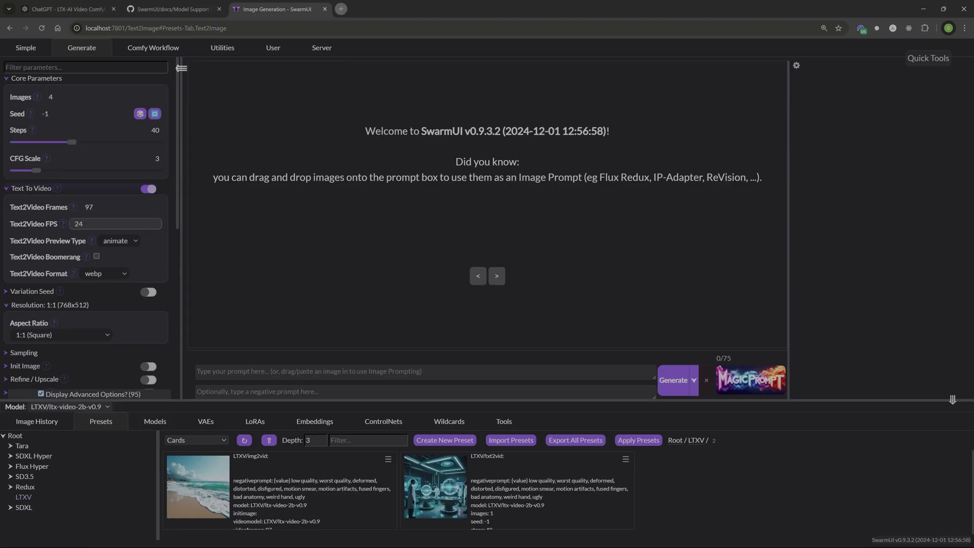
pyautogui.write('5')
# - Keep the Text2Video preview as animate and set the output format to h264-mp4
pyautogui.click(137, 243)
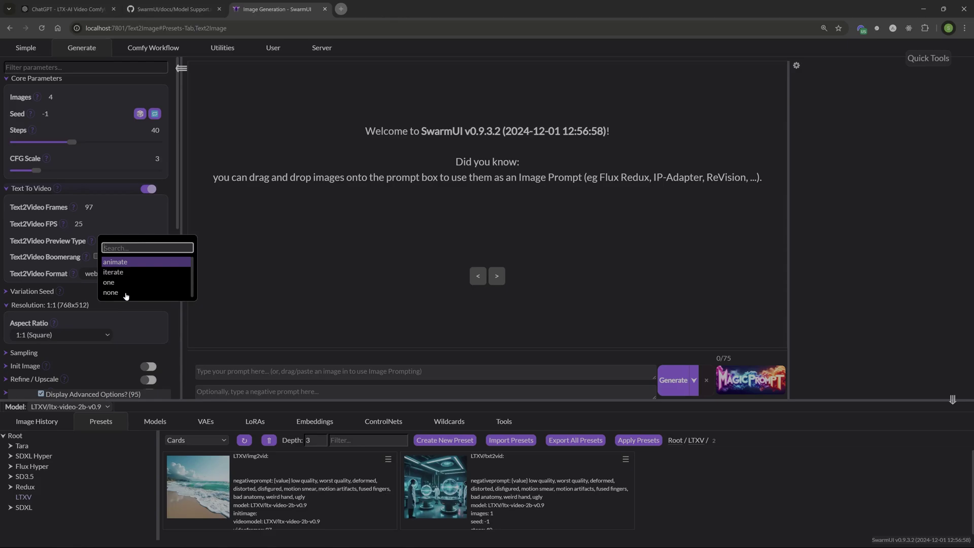
pyautogui.click(141, 262)
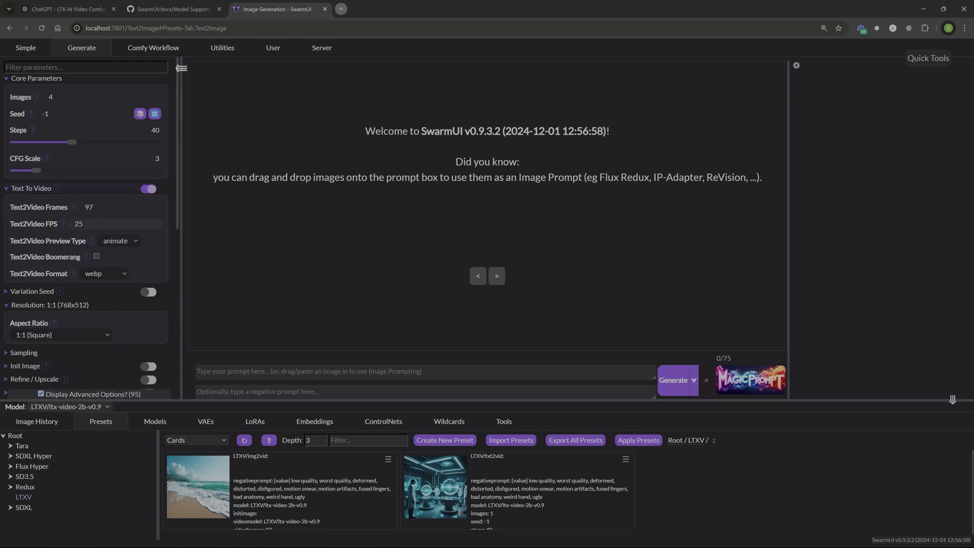
pyautogui.click(124, 273)
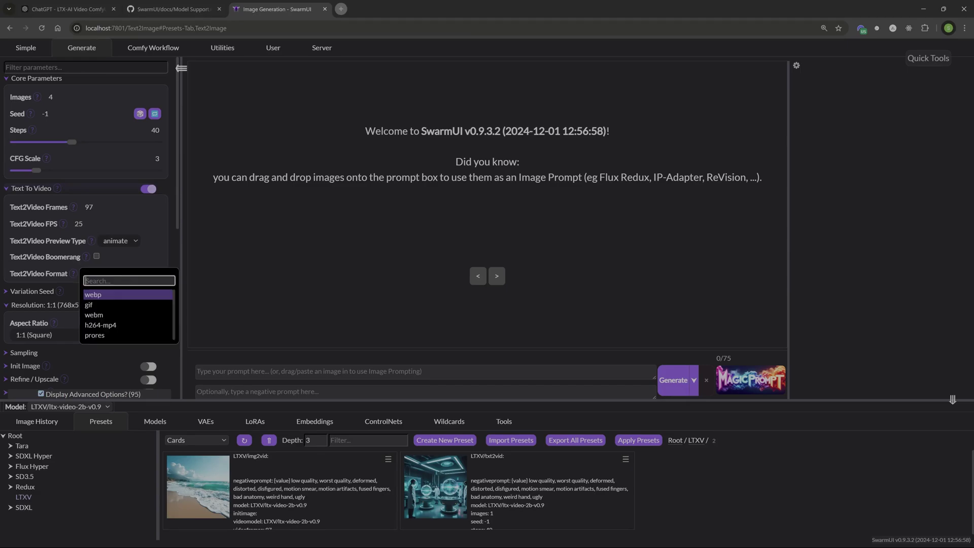
pyautogui.click(120, 326)
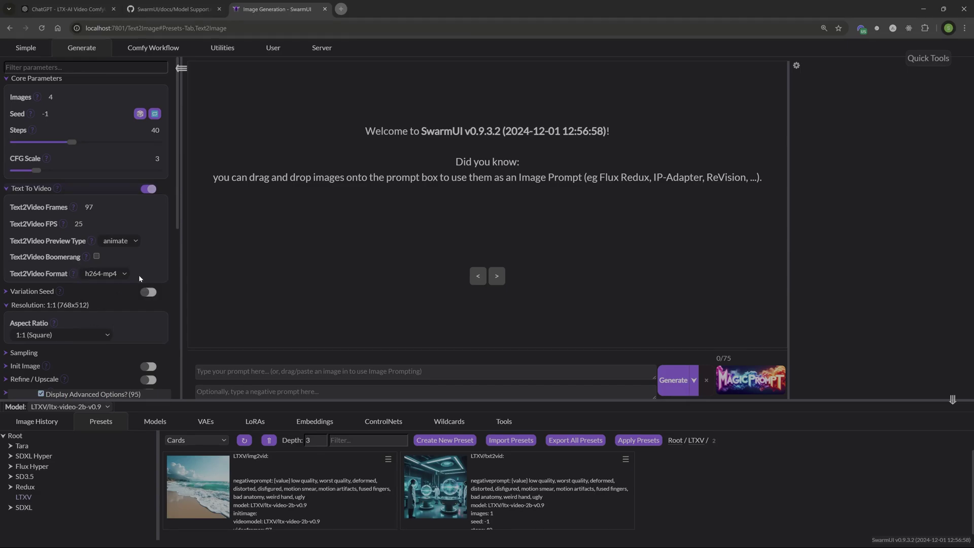
# - Inspect the Sampling settings group, then put the cursor in the negative prompt box
pyautogui.scroll(-1, 137, 275)
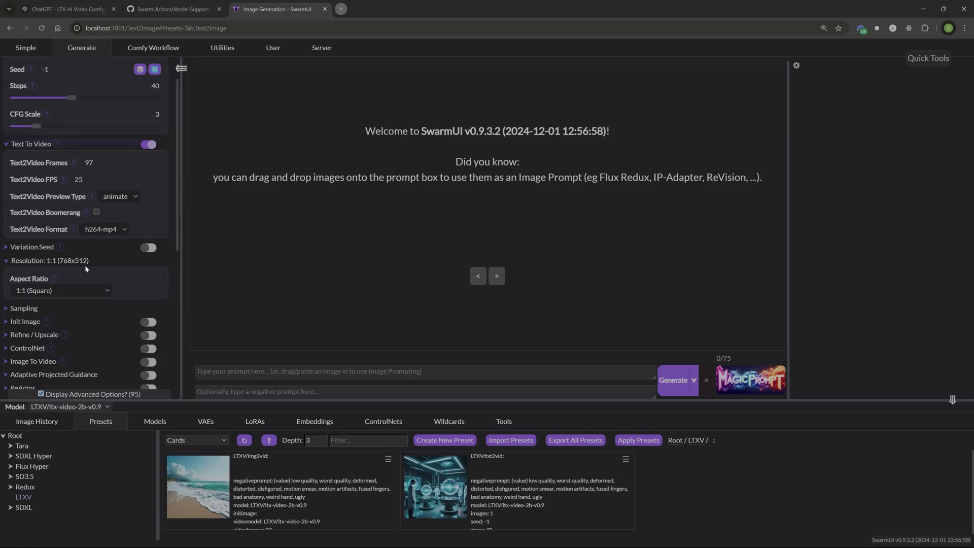
pyautogui.scroll(-1, 101, 261)
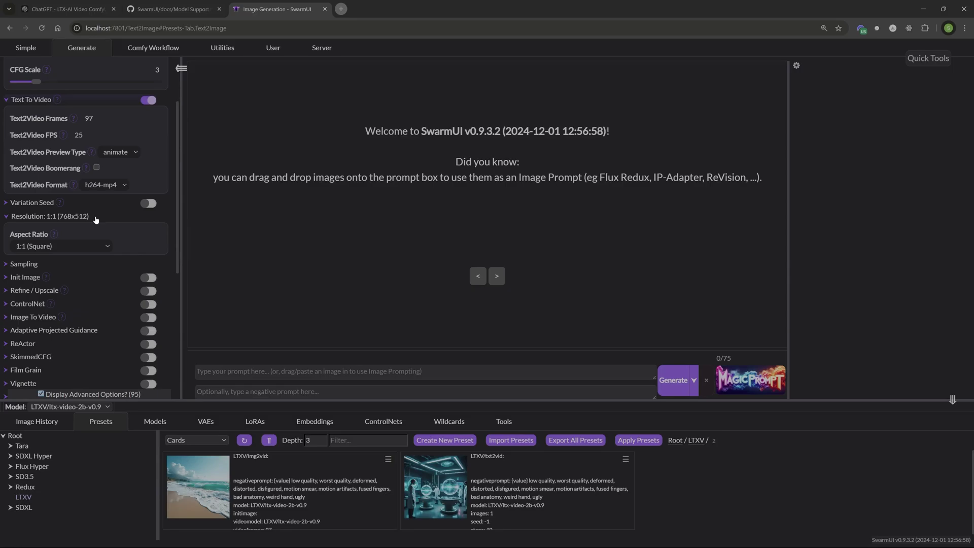
pyautogui.scroll(1, 109, 301)
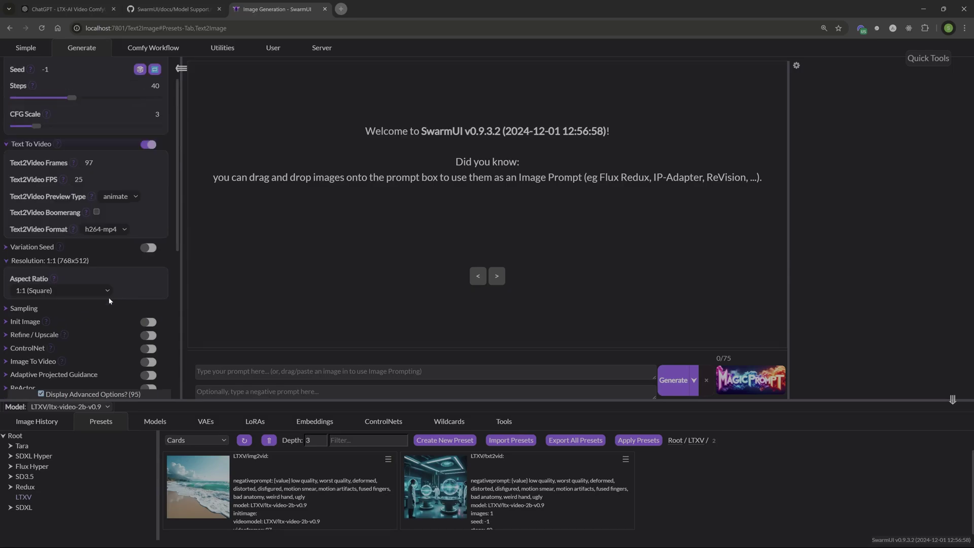
pyautogui.click(11, 308)
pyautogui.scroll(-2, 11, 227)
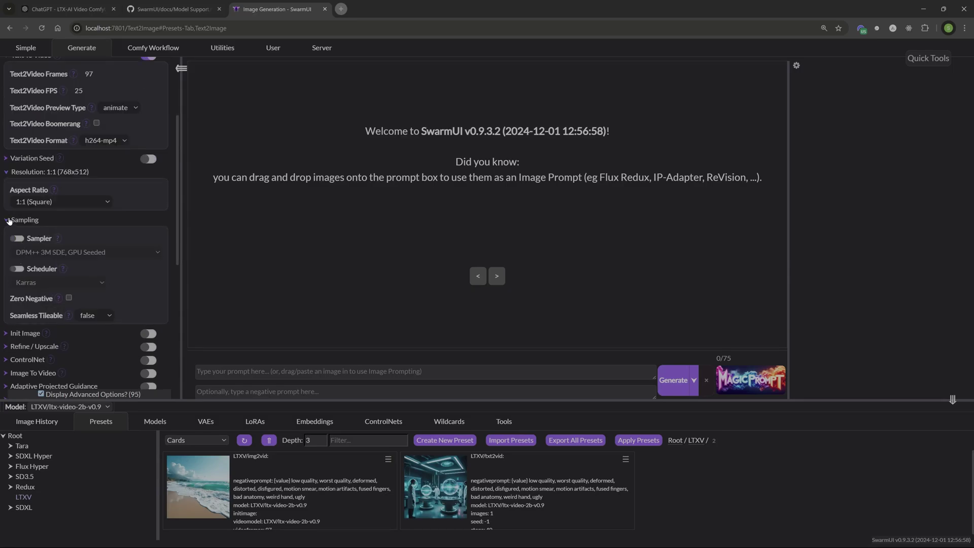
pyautogui.click(8, 221)
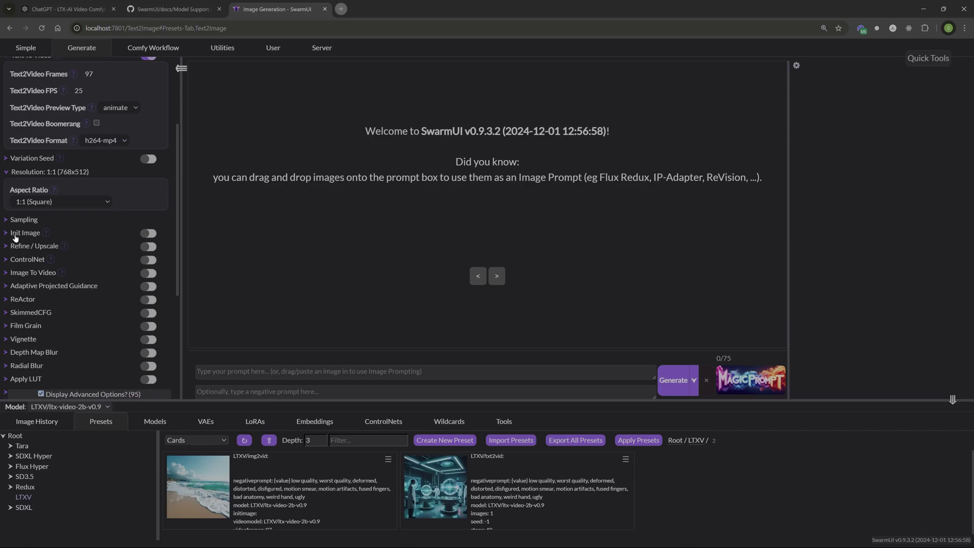
pyautogui.scroll(-5, 15, 237)
pyautogui.scroll(8, 88, 275)
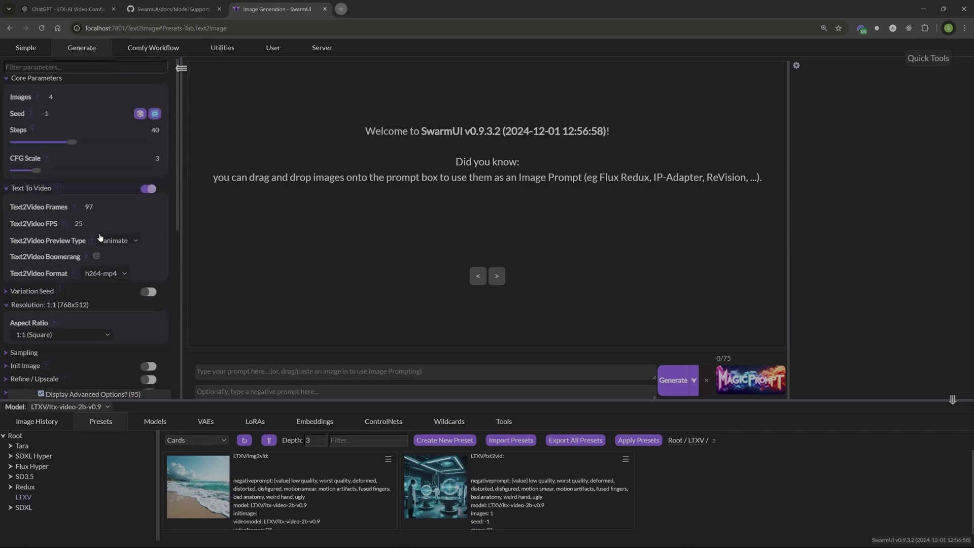
pyautogui.click(223, 391)
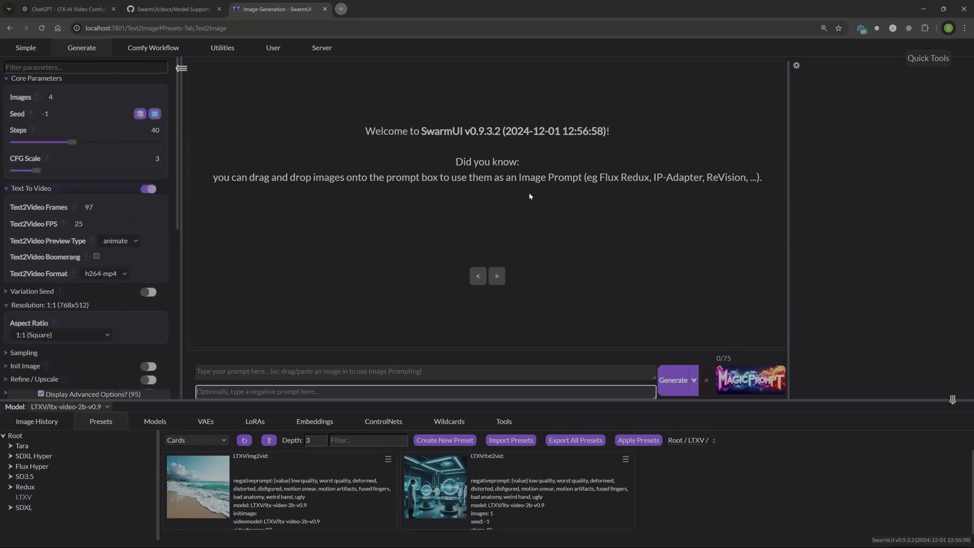
# - Copy the docs' recommended negative prompt, low quality through ugly, into SwarmUI's negative prompt
pyautogui.click(161, 10)
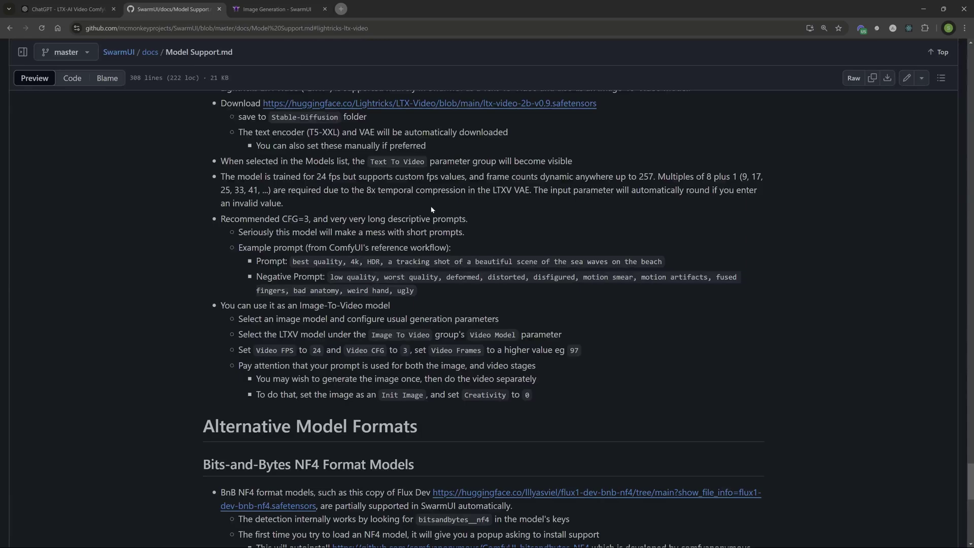
pyautogui.moveTo(330, 277); pyautogui.dragTo(390, 291)
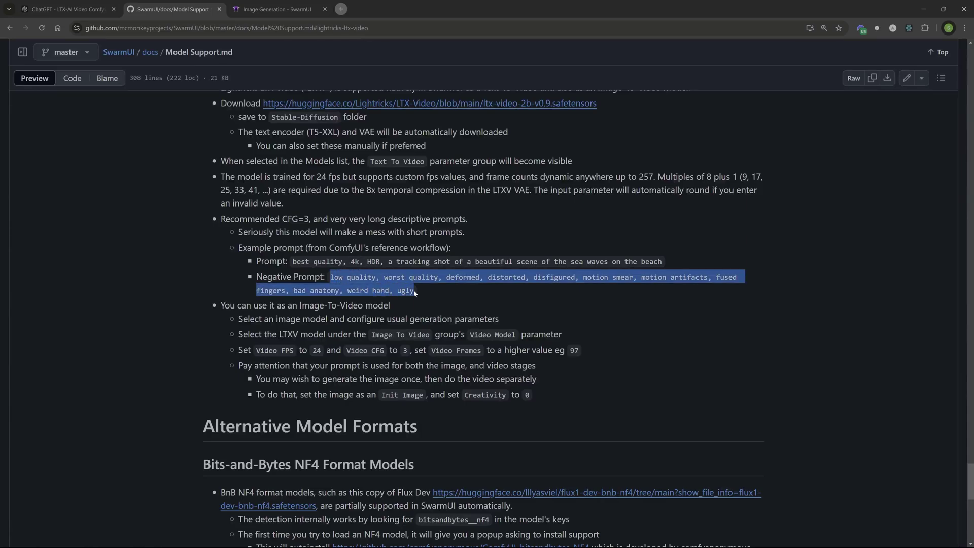
pyautogui.click(264, 10)
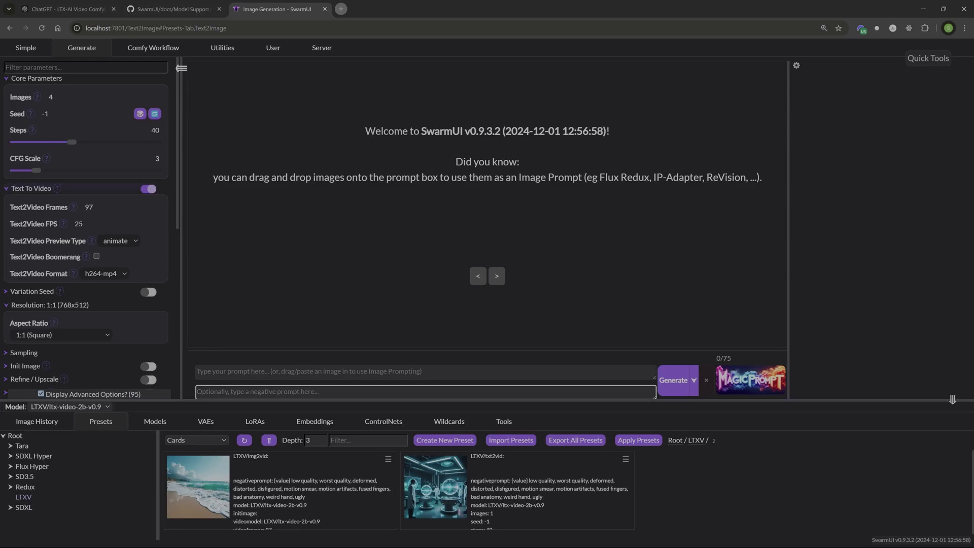
pyautogui.write('low quality, worst quality, deformed, distorted, disfigured, motion smear, motion artifacts, fused fingers, bad anatomy, weird hand, ugly')
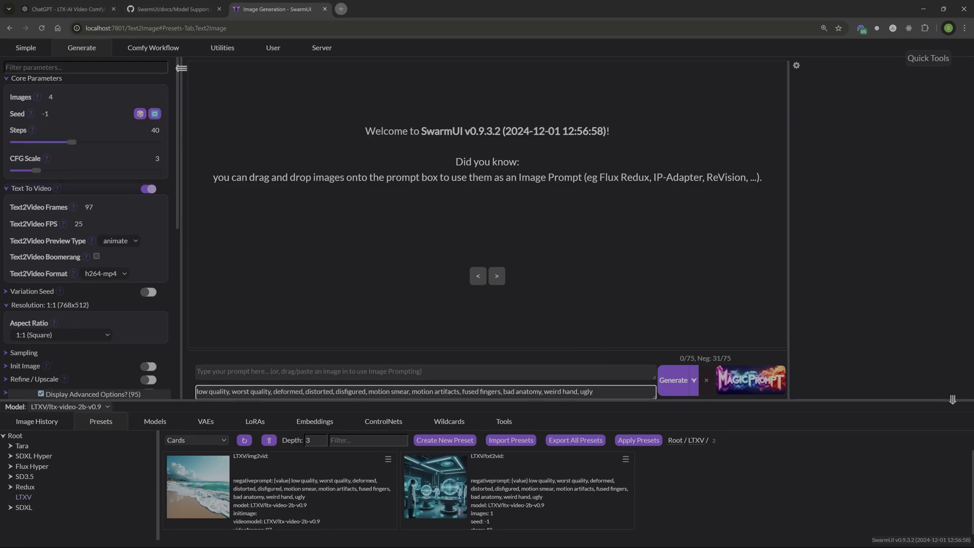
pyautogui.hotkey('alt', 'Tab')
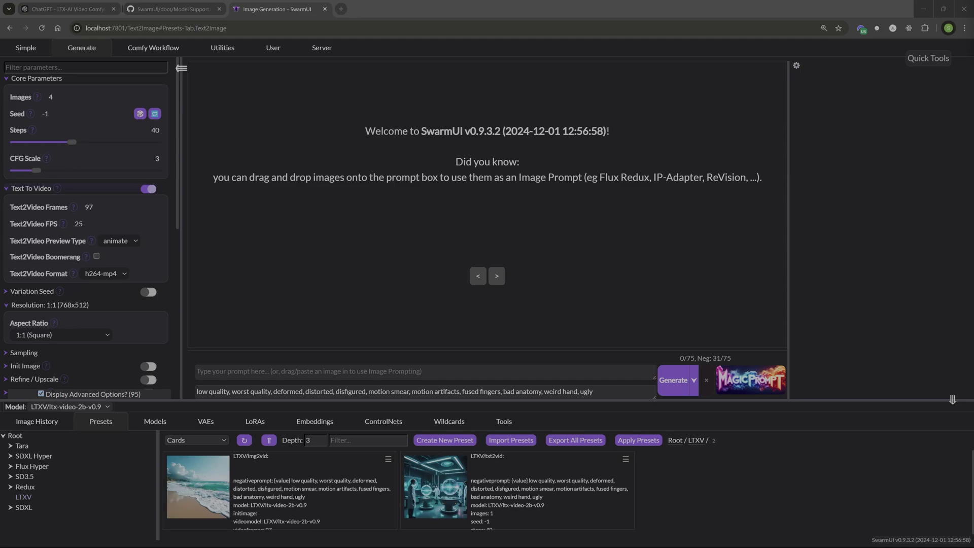
# - Paste the serene beach-at-sunrise description as the prompt and generate the LTXV videos
pyautogui.click(198, 371)
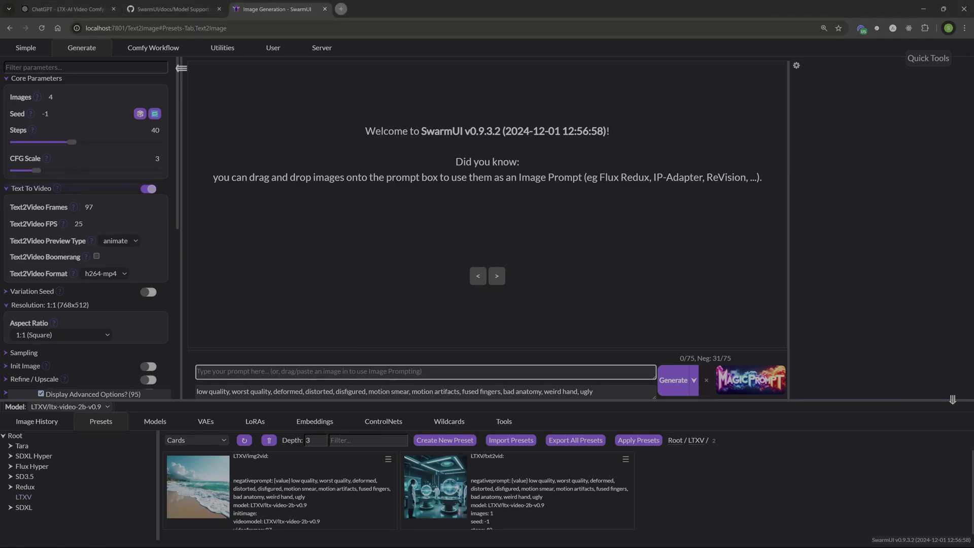
pyautogui.hotkey('ctrl', 'v')
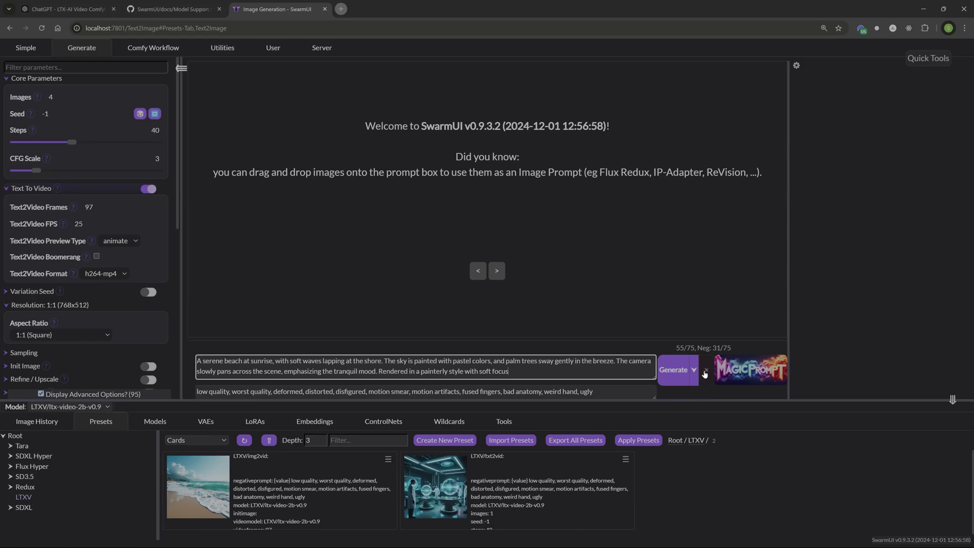
pyautogui.click(665, 378)
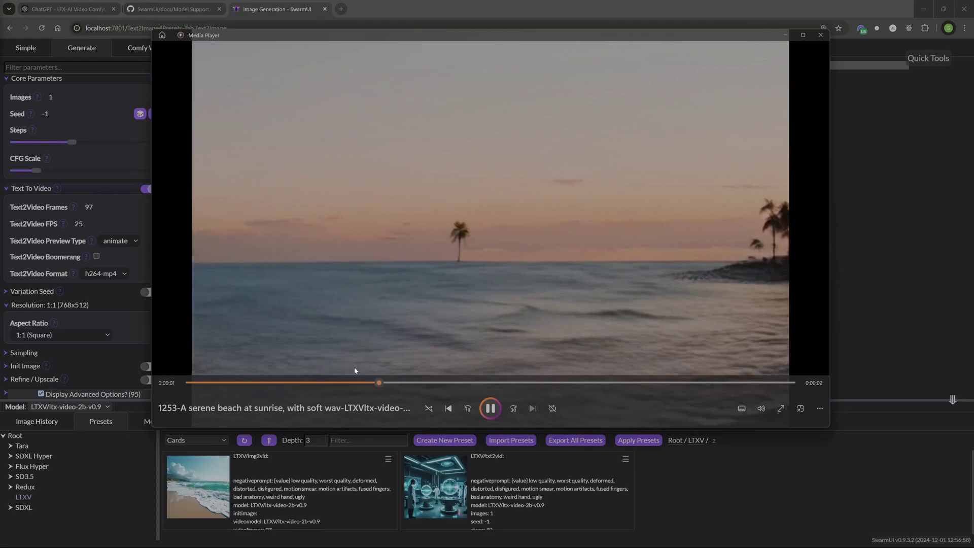
# - Close the beach video player to return to the SwarmUI results
pyautogui.click(822, 35)
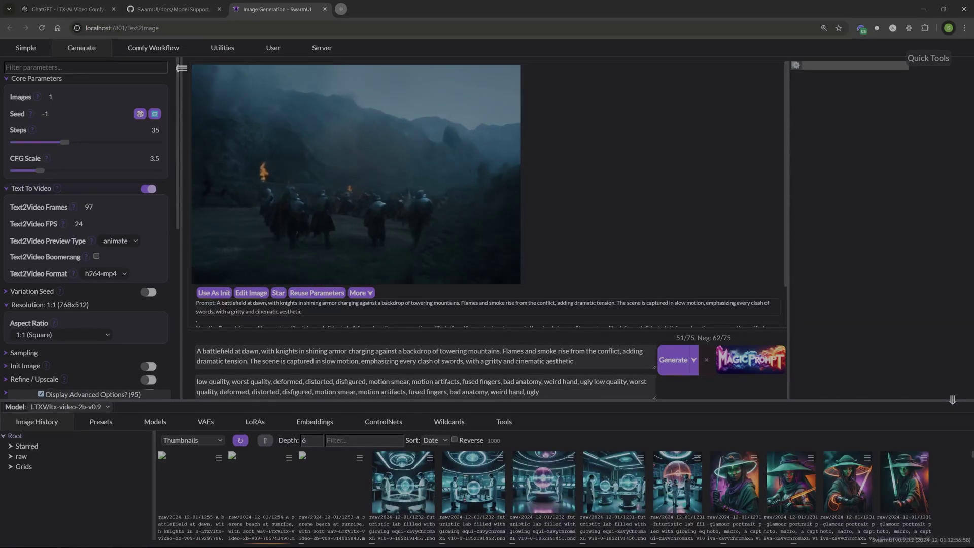
# - Enable Text2Video Boomerang and paste the enchanted-glade unicorns-and-sprites prompt over the battlefield prompt
pyautogui.click(96, 256)
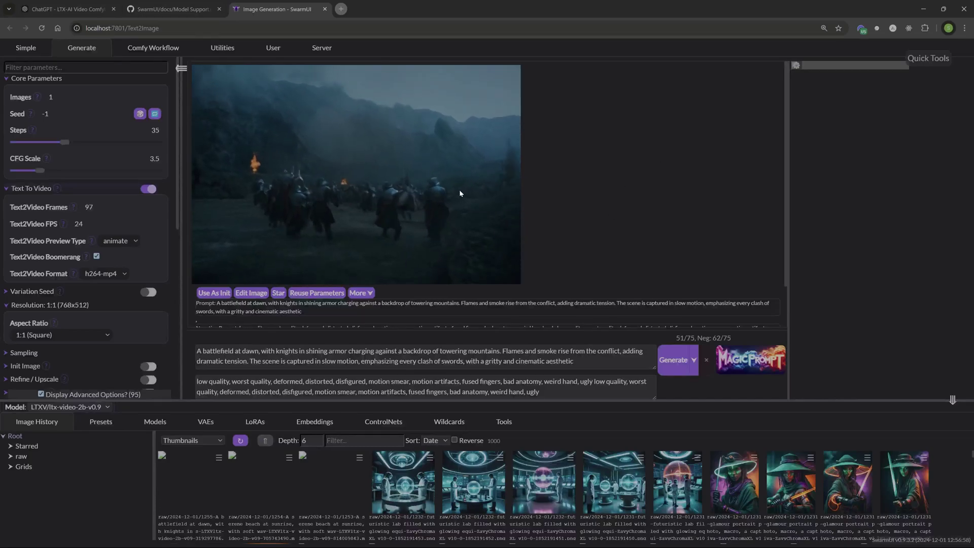
pyautogui.moveTo(575, 361); pyautogui.dragTo(195, 336)
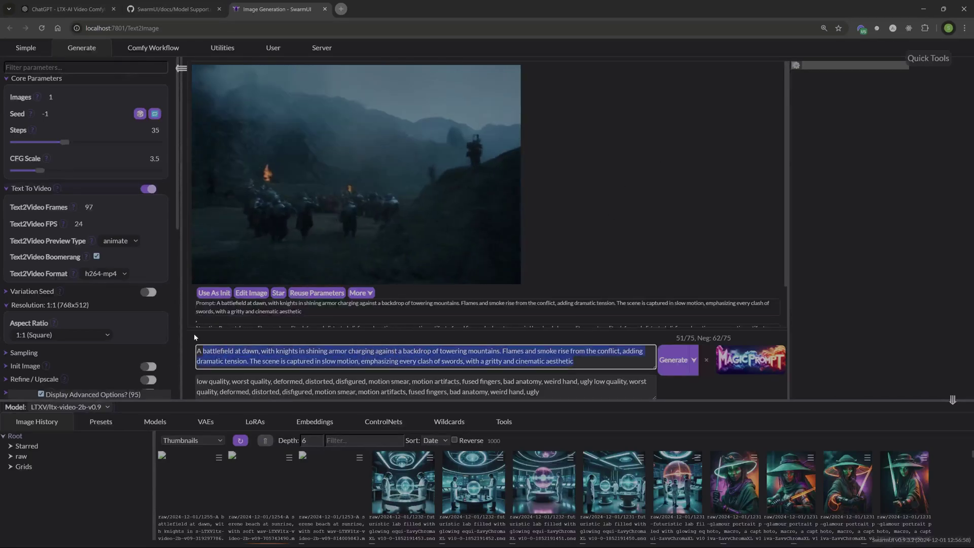
pyautogui.write('An enchanted glade bathed in golden light, with magical creatures like unicorns and sprites moving gracefully. The leaves sparkle as if embedded with crystals, and a soft mist rolls across the forest floor. The scene is whimsical, evoking a sense of wonder, and framed like a storybook illustration')
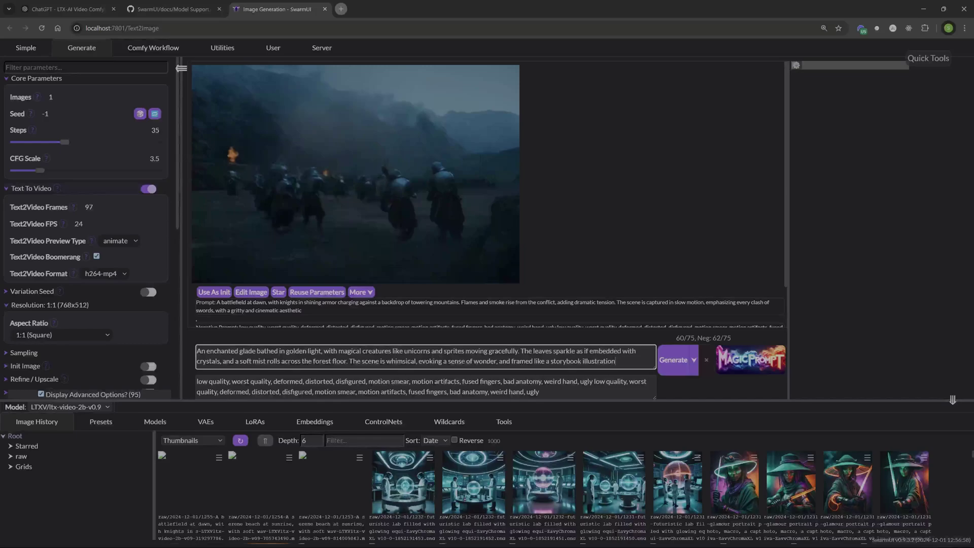
# - Generate the enchanted-glade video and review the golden-lit forest clip in the player
pyautogui.click(665, 370)
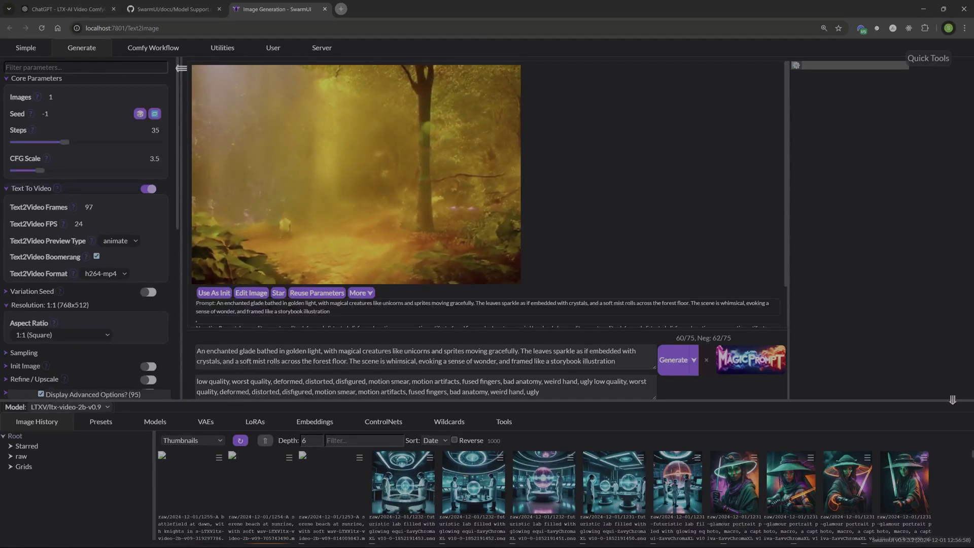
pyautogui.click(355, 173)
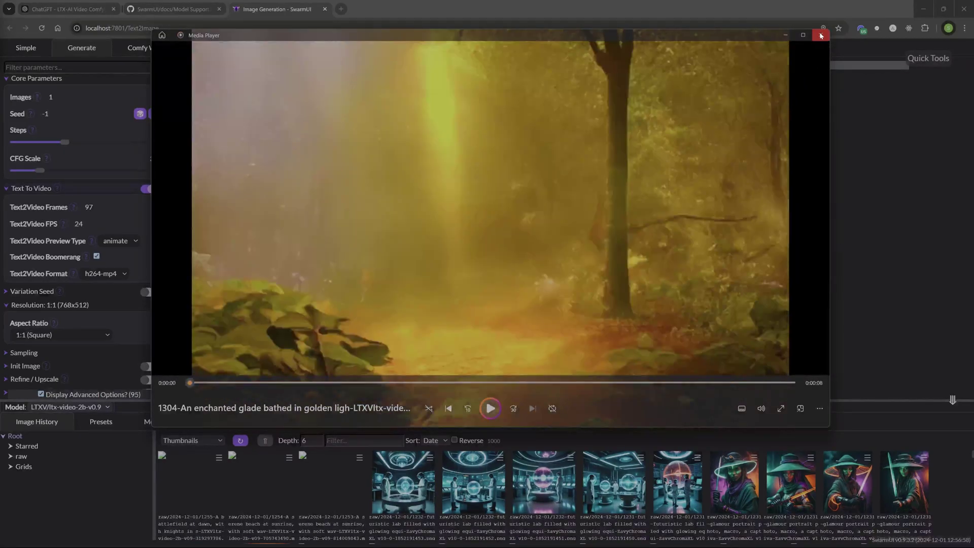
pyautogui.click(821, 35)
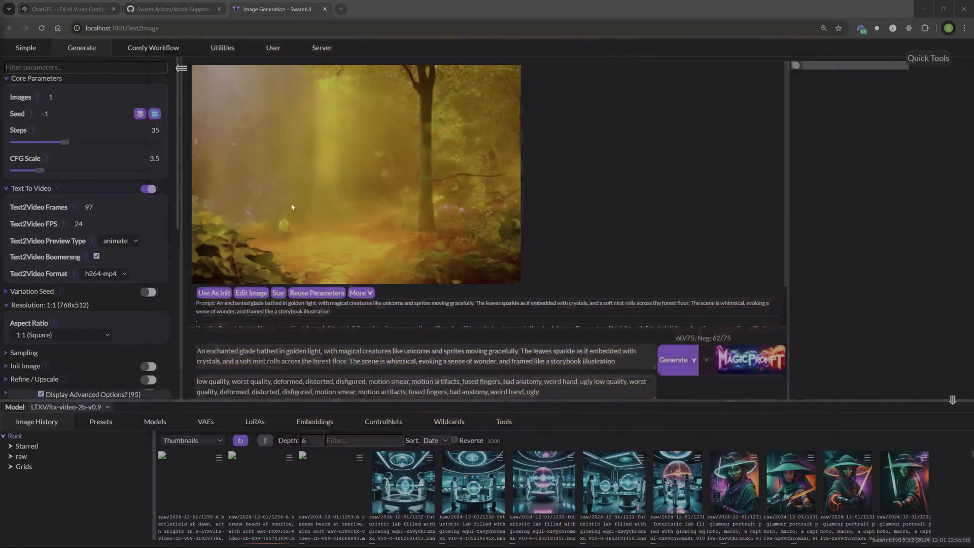
# - Turn Text2Video Boomerang back off and return to the enchanted-glade prompt
pyautogui.click(97, 257)
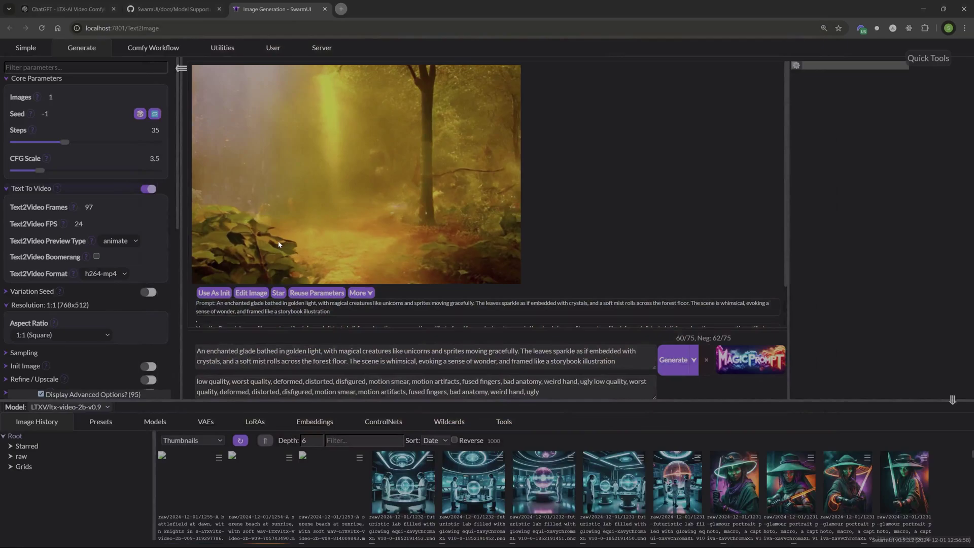
pyautogui.click(624, 361)
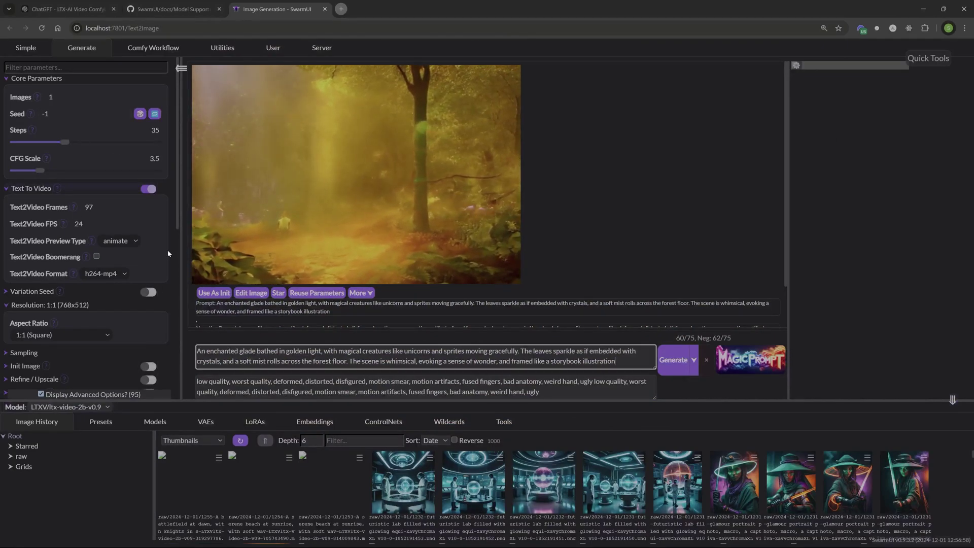
pyautogui.scroll(-3, 135, 230)
pyautogui.scroll(3, 135, 230)
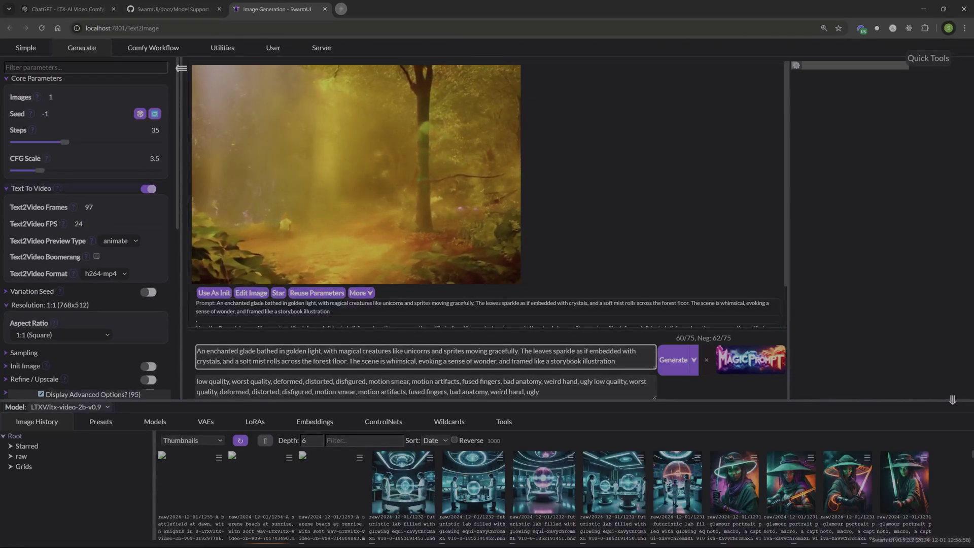
# - Use the futuristic lab image as init image, disable text-to-video, and set Init Image Creativity to 0
pyautogui.moveTo(614, 481); pyautogui.dragTo(375, 162)
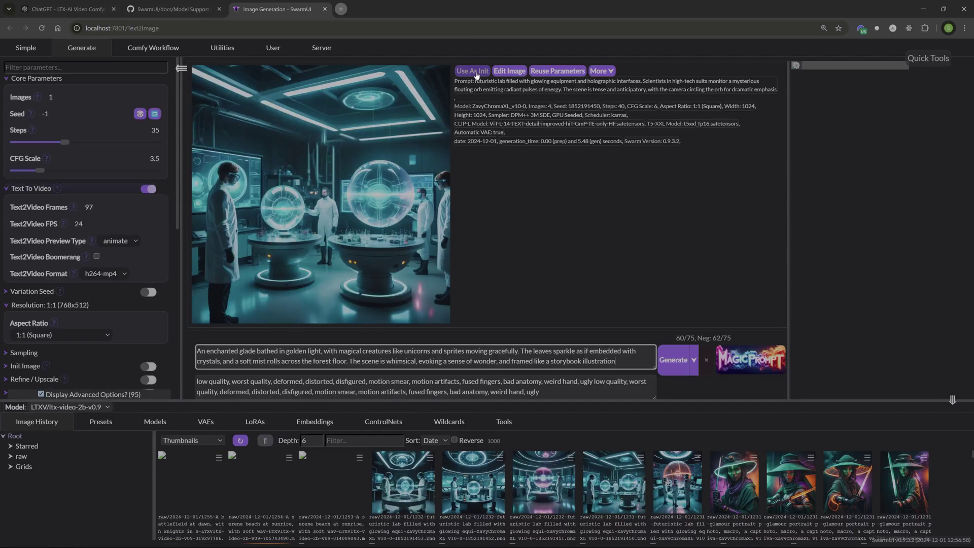
pyautogui.click(475, 72)
pyautogui.scroll(-1, 148, 145)
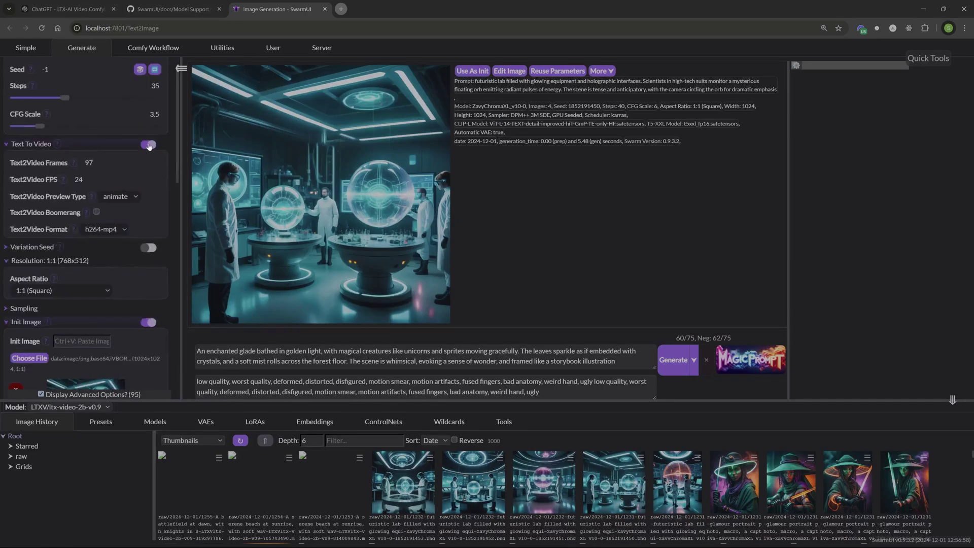
pyautogui.click(11, 145)
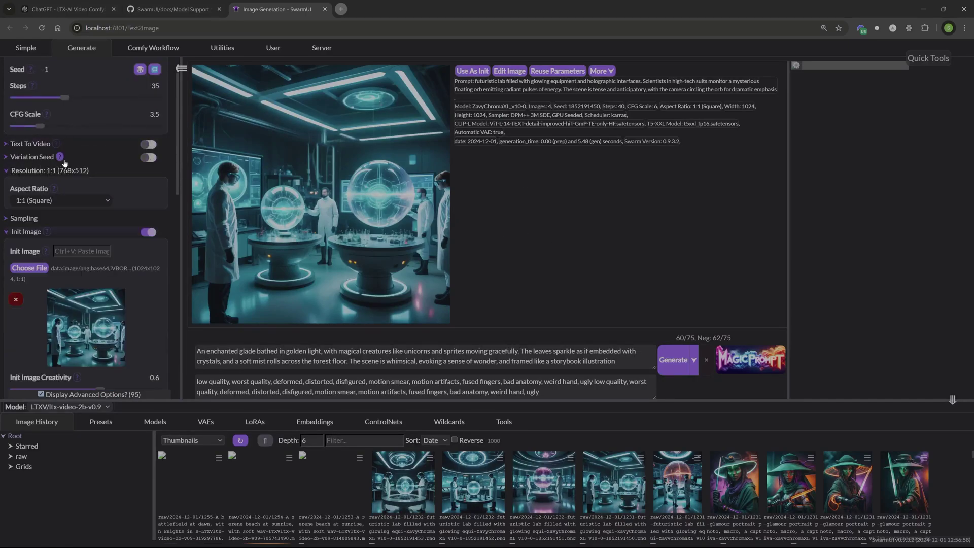
pyautogui.scroll(-2, 25, 181)
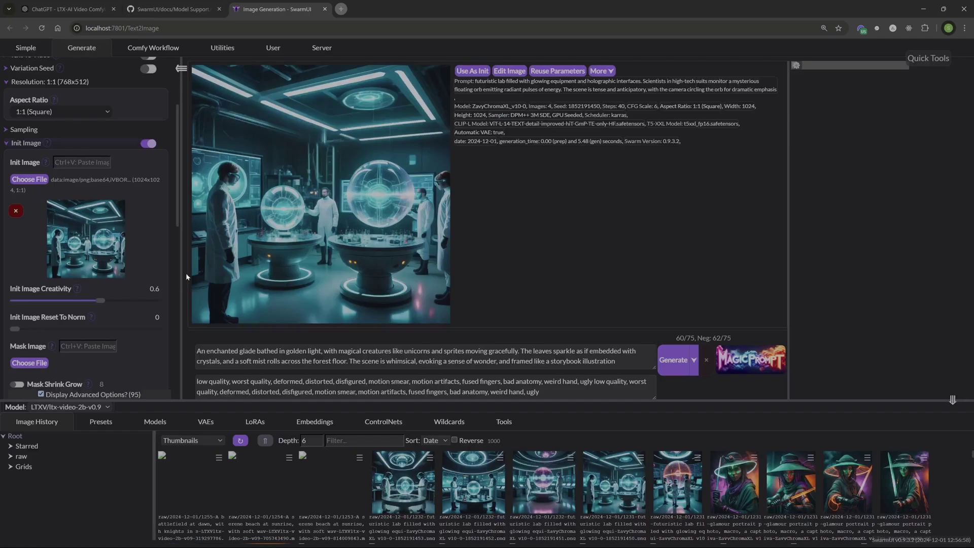
pyautogui.scroll(-1, 126, 255)
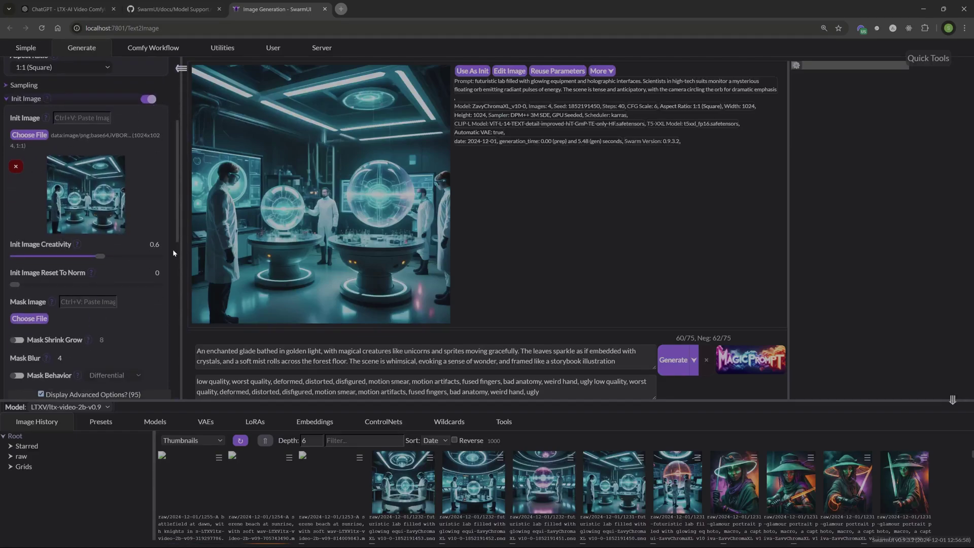
pyautogui.moveTo(98, 260); pyautogui.dragTo(11, 258)
pyautogui.scroll(4, 128, 256)
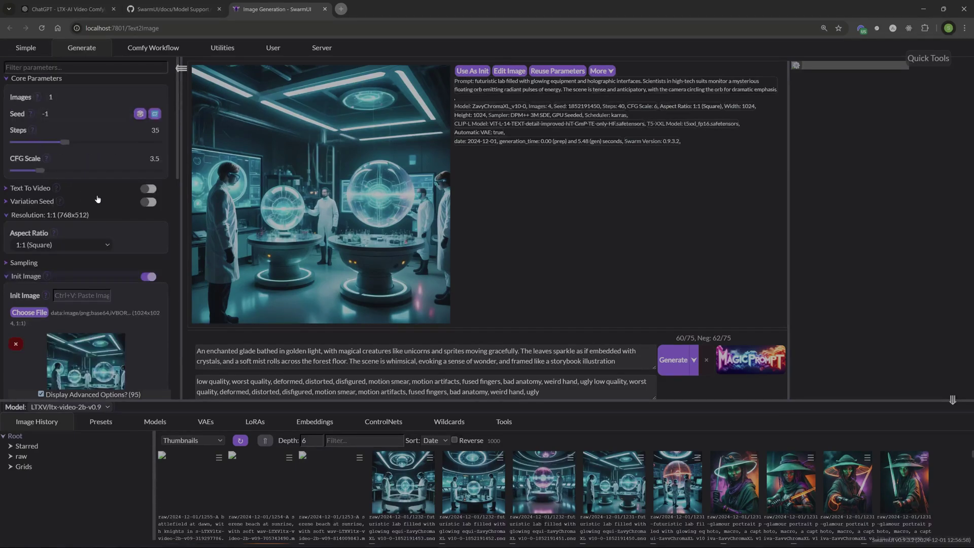
# - Choose LTXV/ltx-video-2b-v0.9 as the Image To Video model and show the saved presets
pyautogui.moveTo(179, 120); pyautogui.dragTo(181, 291)
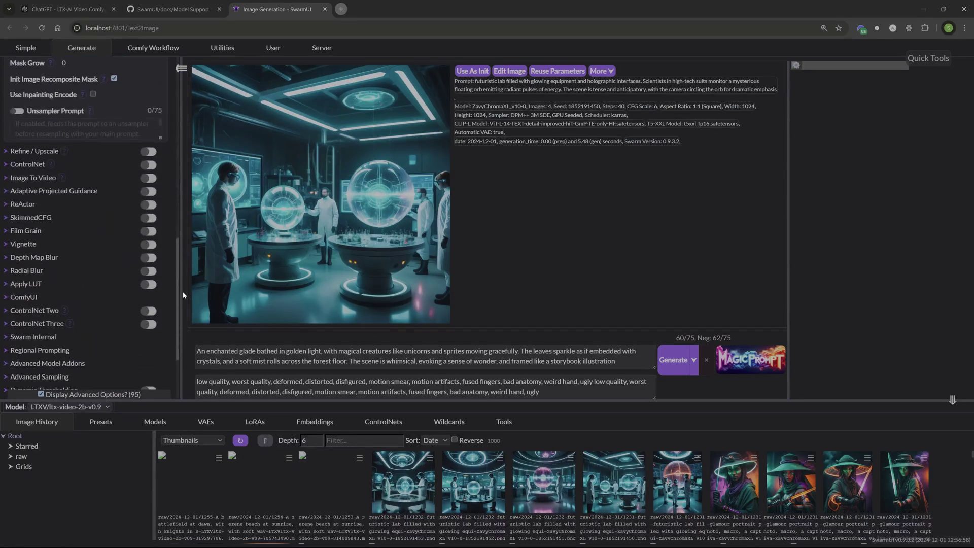
pyautogui.click(6, 178)
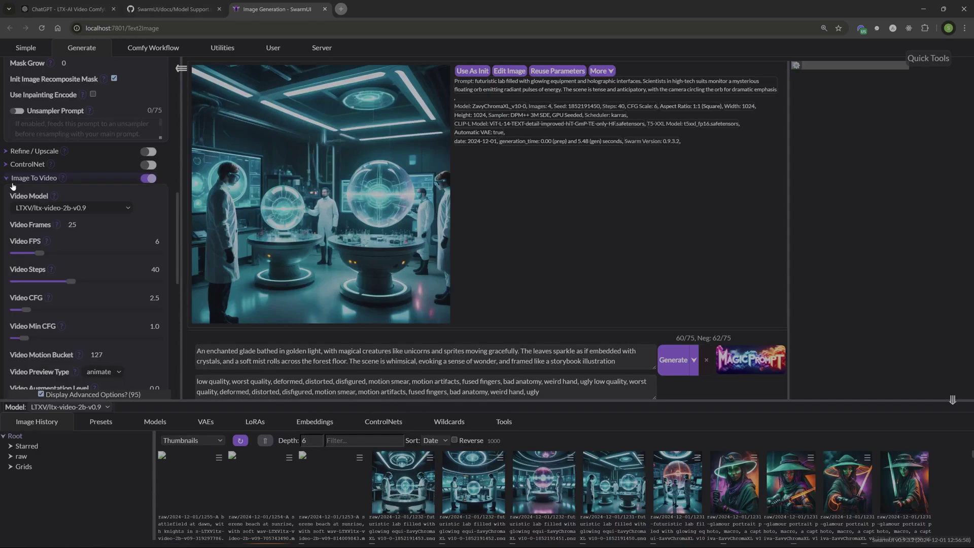
pyautogui.click(128, 207)
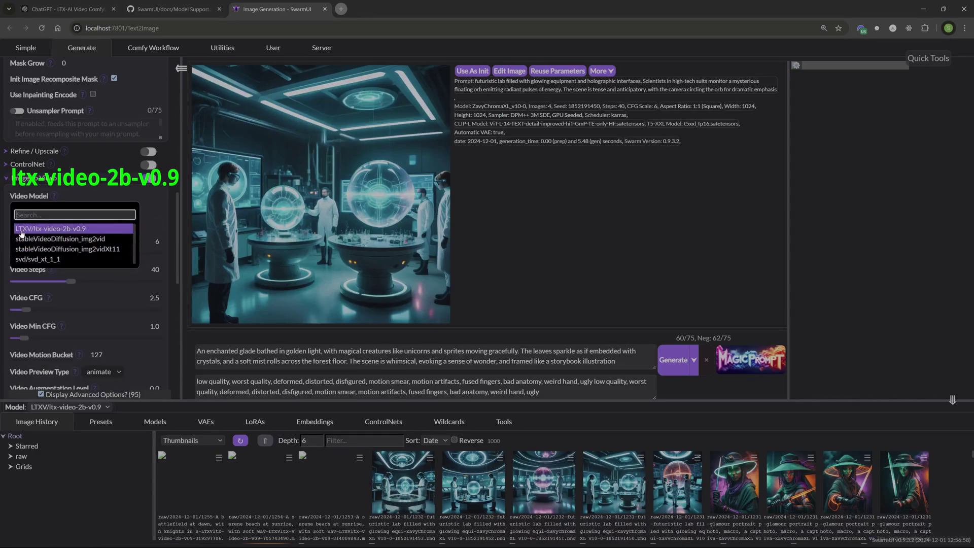
pyautogui.click(32, 230)
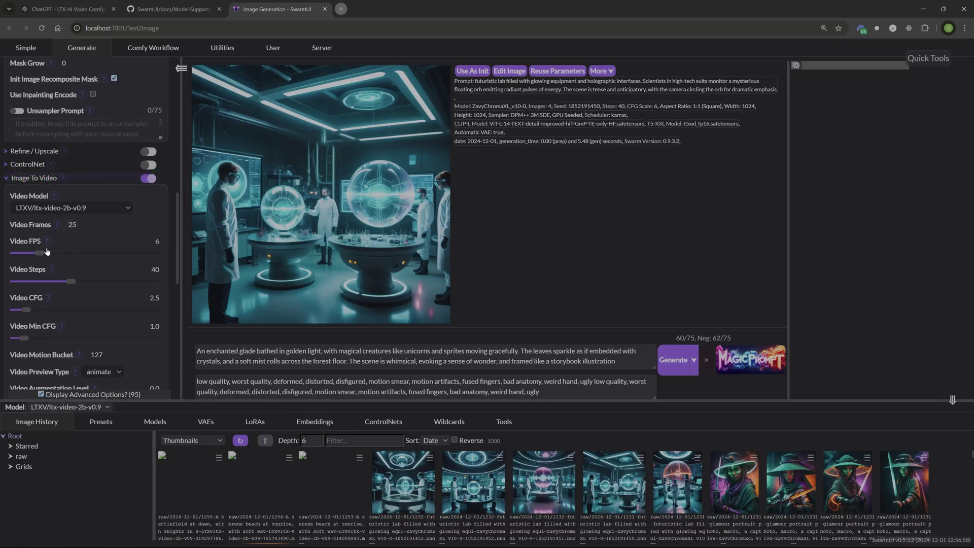
pyautogui.click(112, 423)
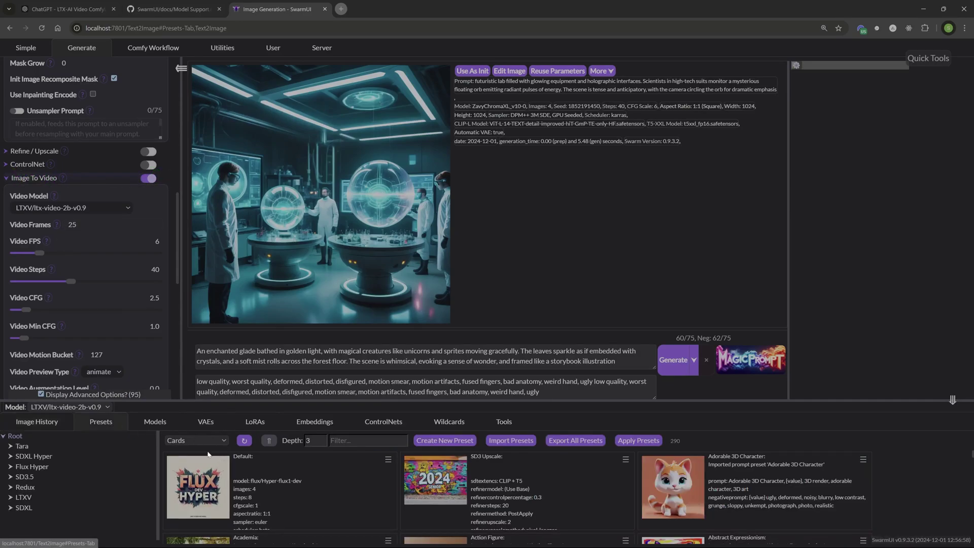
# - Apply the LTXV/img2vid preset, giving 97 frames, 24 FPS and Video CFG 3
pyautogui.click(207, 488)
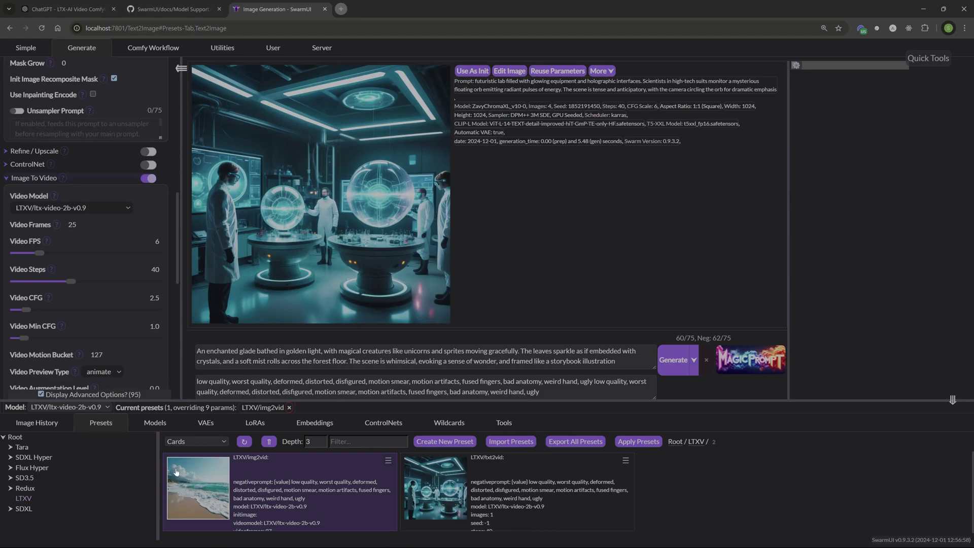
pyautogui.click(387, 460)
pyautogui.click(218, 477)
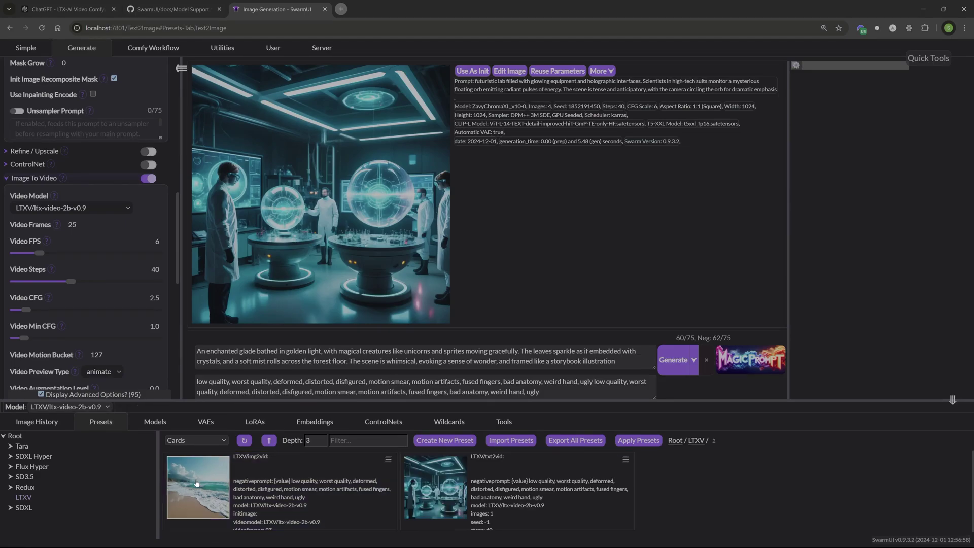
pyautogui.click(643, 441)
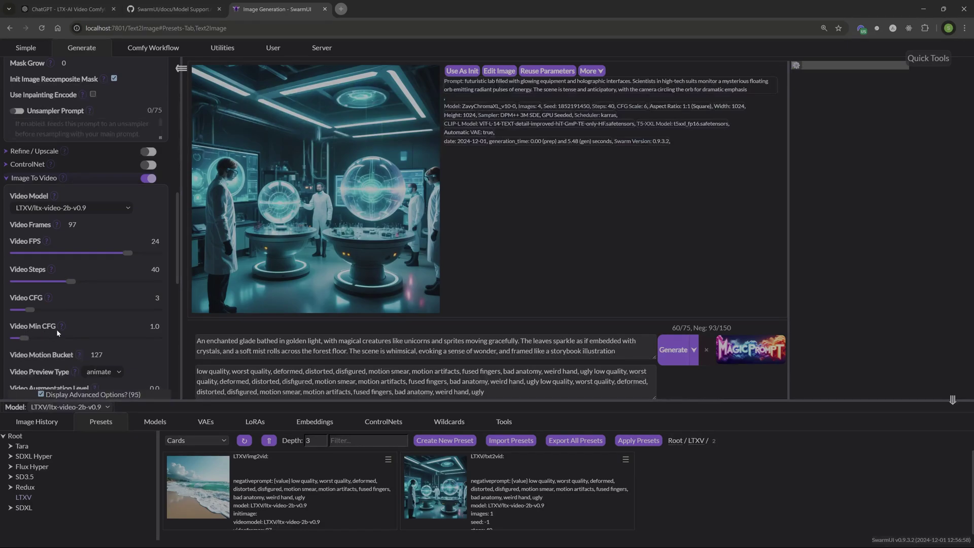
# - Confirm the Video Format stays h264-mp4 in the advanced options, then hide them again
pyautogui.scroll(-1, 73, 295)
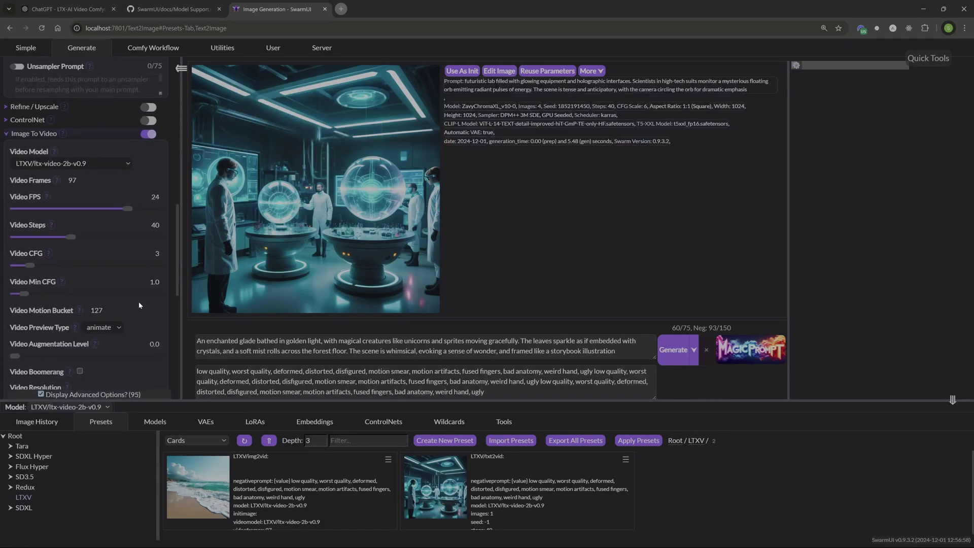
pyautogui.scroll(-1, 139, 305)
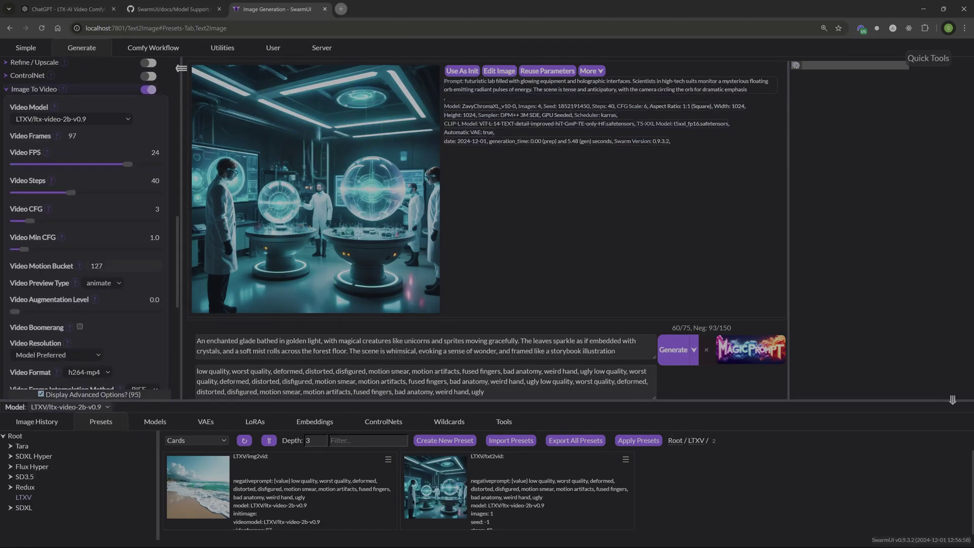
pyautogui.scroll(-2, 57, 384)
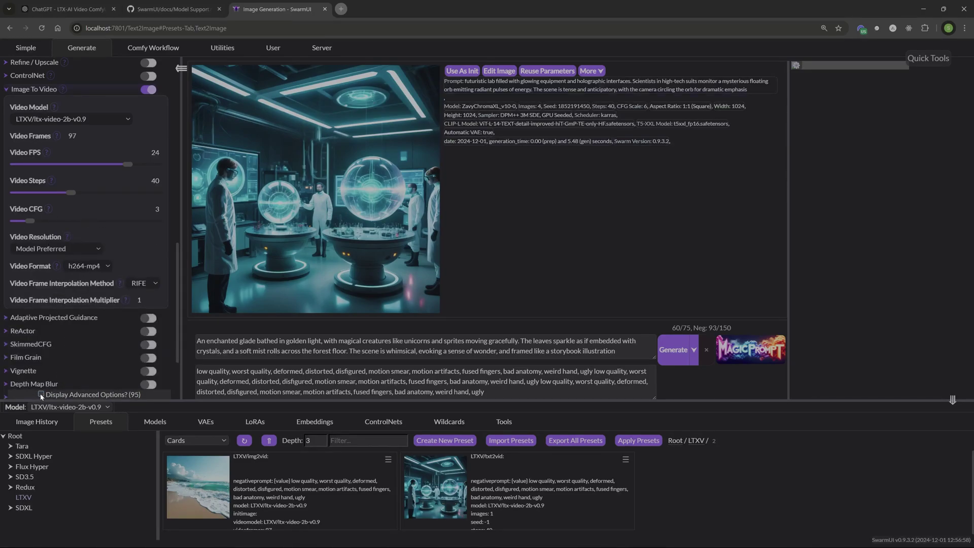
pyautogui.click(40, 395)
pyautogui.scroll(-2, 96, 363)
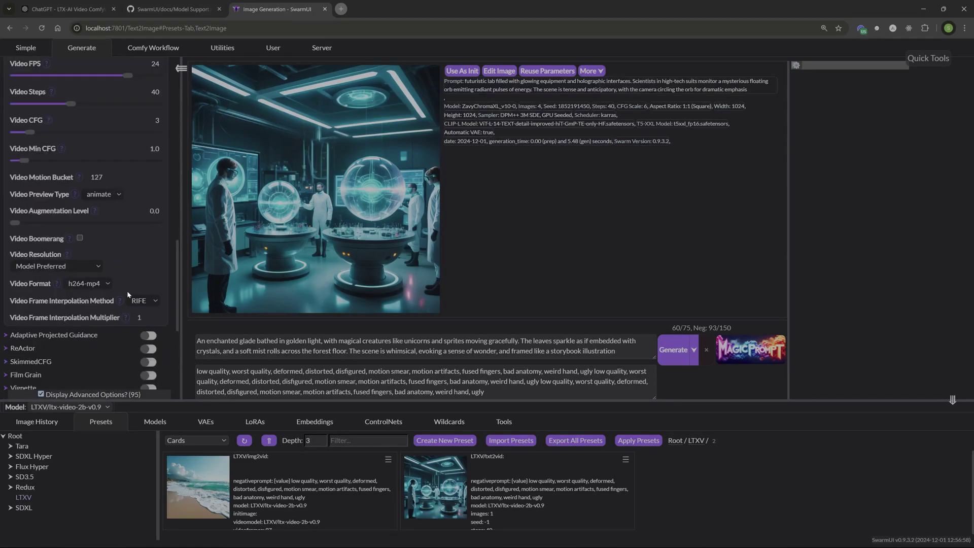
pyautogui.click(102, 284)
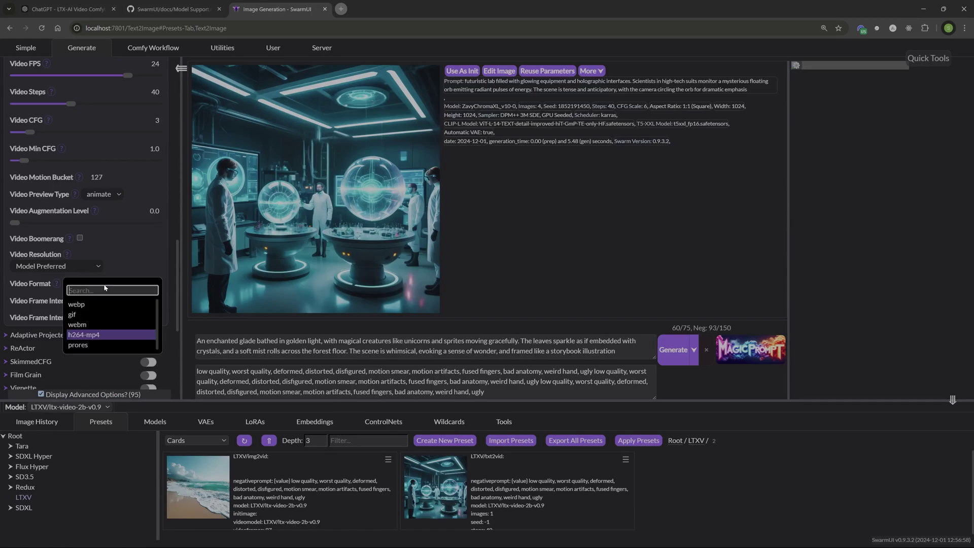
pyautogui.click(84, 336)
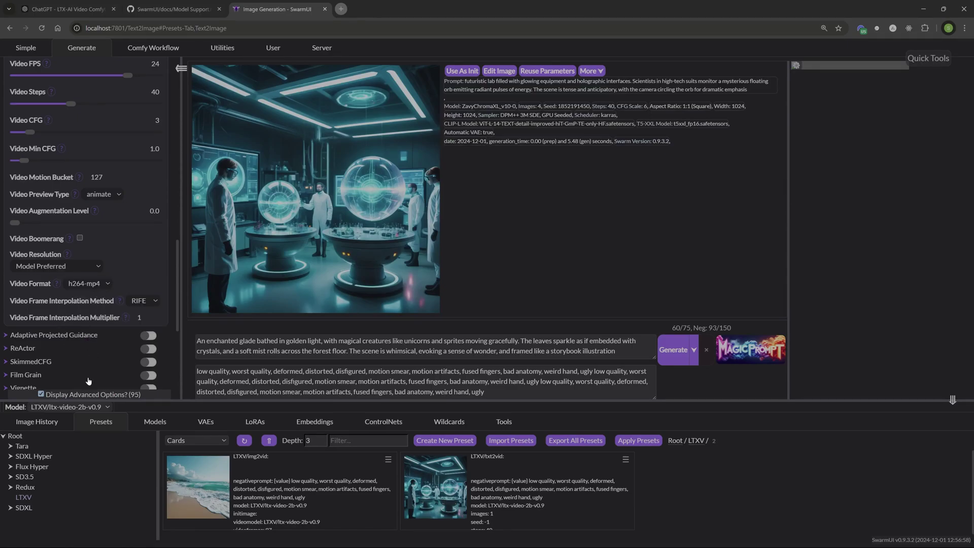
pyautogui.click(42, 394)
# - Keep the Video Resolution at Model Preferred
pyautogui.scroll(2, 81, 286)
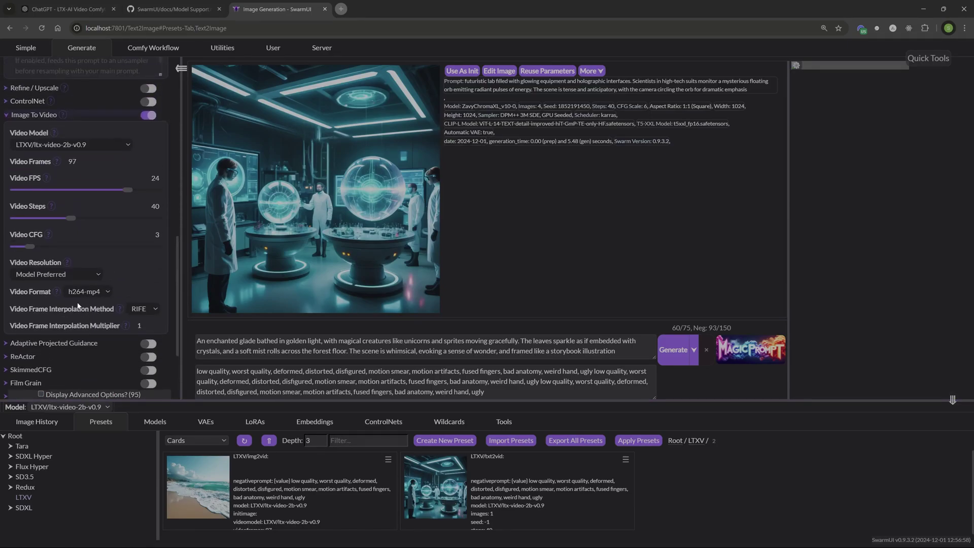
pyautogui.click(99, 293)
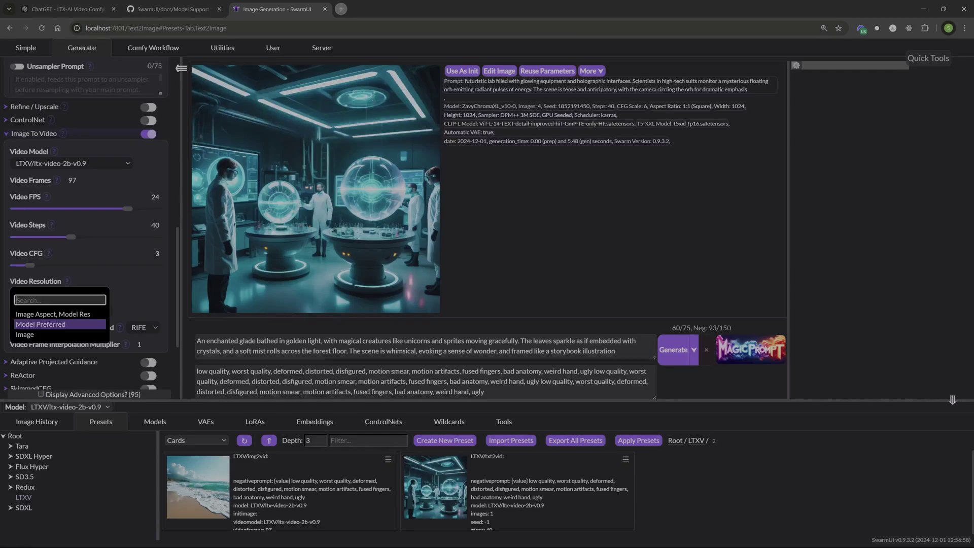
pyautogui.click(50, 325)
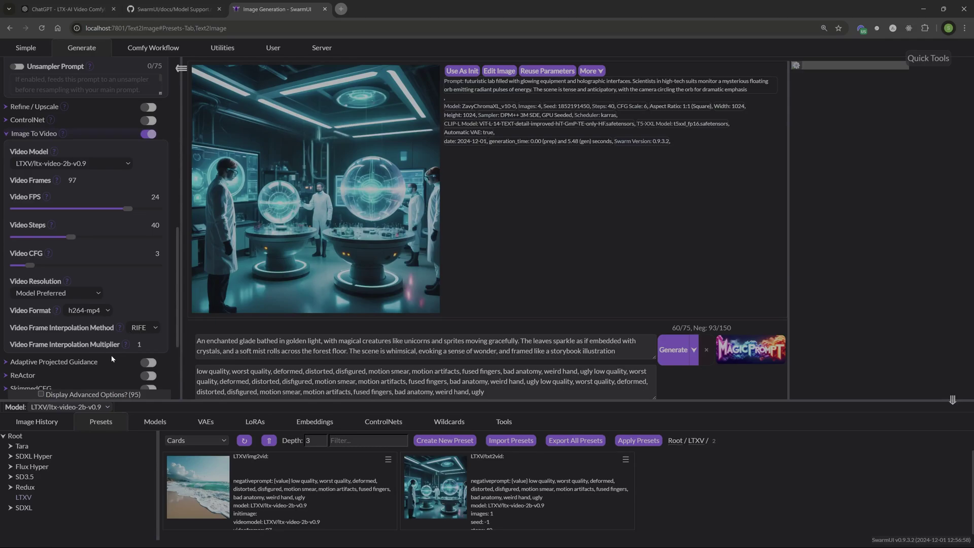
# - Clear the main prompt and trim the repeated negative prompt to a single copy
pyautogui.scroll(2, 80, 366)
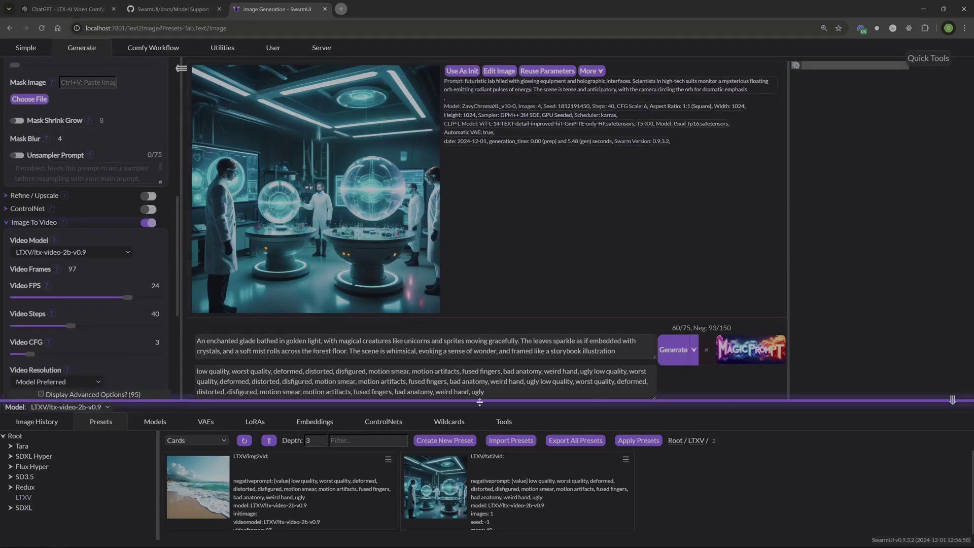
pyautogui.hotkey('ctrl', 'a')
pyautogui.moveTo(271, 341); pyautogui.dragTo(194, 335)
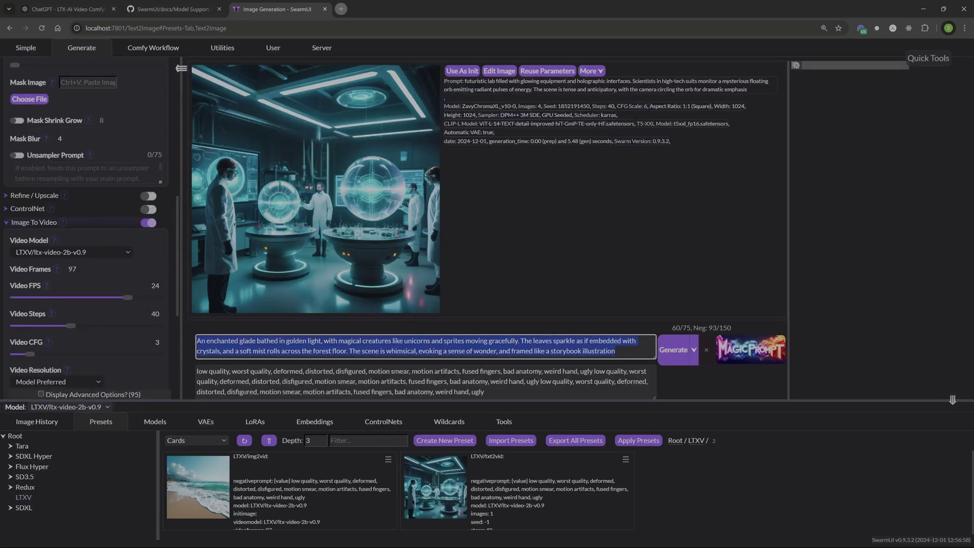
pyautogui.press('BackSpace')
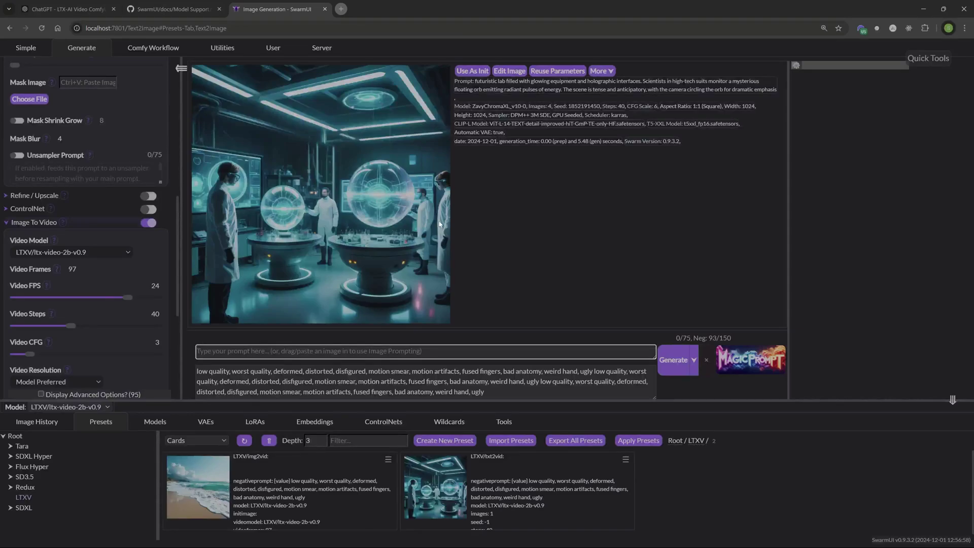
pyautogui.press('Tab')
pyautogui.write('low quality, worst quality, deformed, distorted, disfigured, motion smear, motion artifacts, fused fingers, bad anatomy, weird hand, ugly')
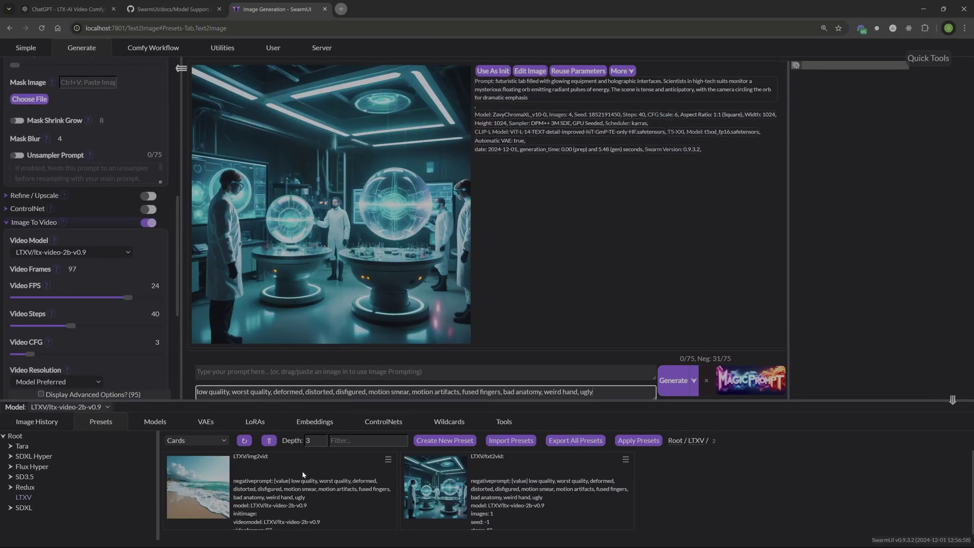
pyautogui.scroll(8, 90, 137)
pyautogui.scroll(-10, 60, 151)
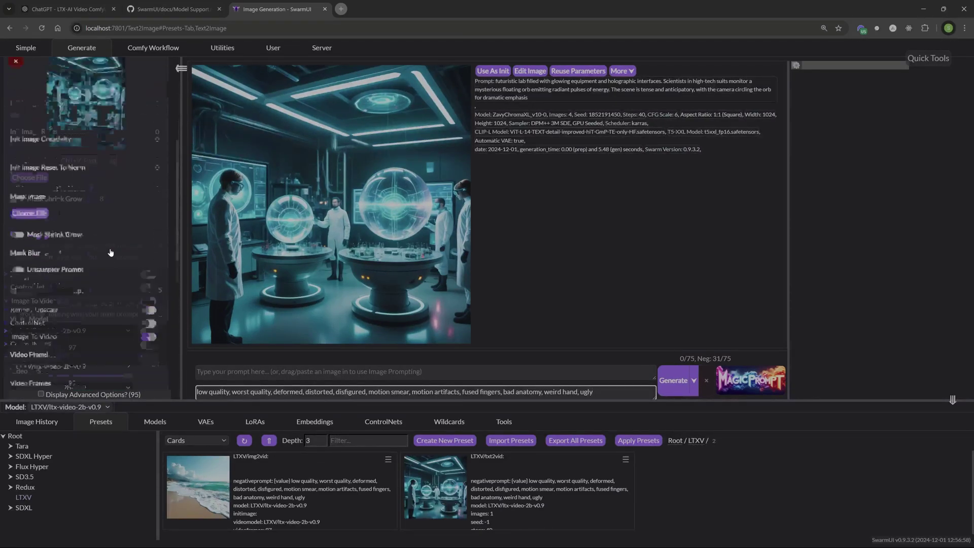
pyautogui.scroll(-2, 107, 272)
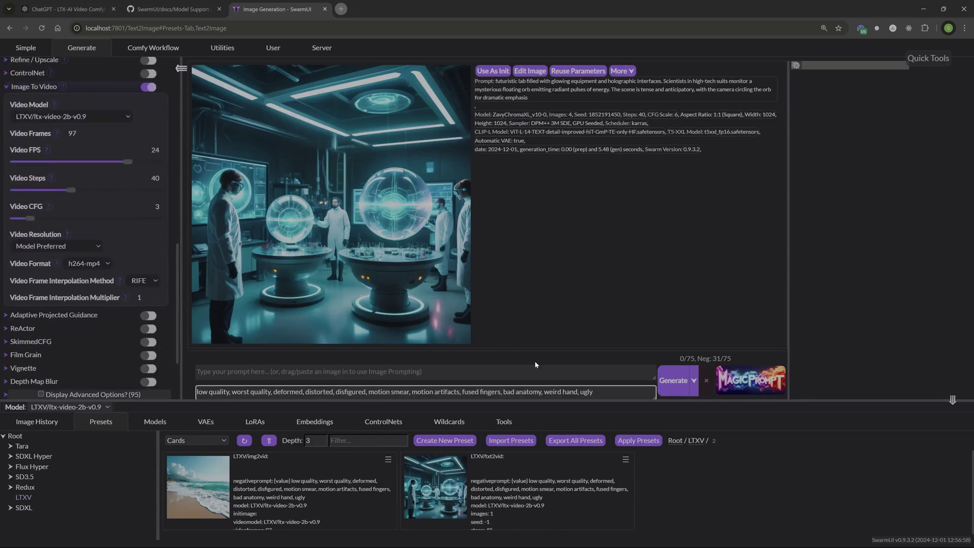
# - Generate the lab-scene video, check the log (2 images in 31.77 s), and return to the browser
pyautogui.click(672, 384)
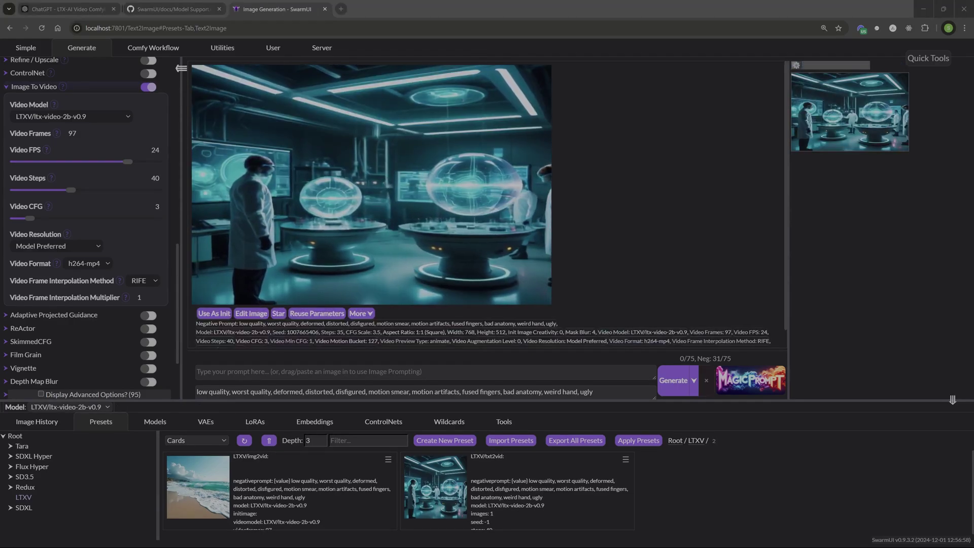
pyautogui.hotkey('alt', 'Tab')
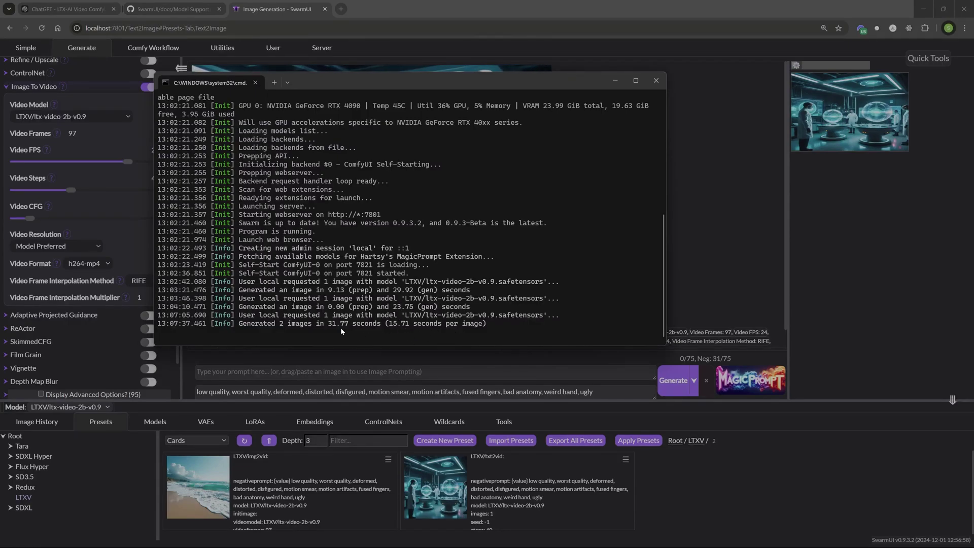
pyautogui.hotkey('alt', 'Tab')
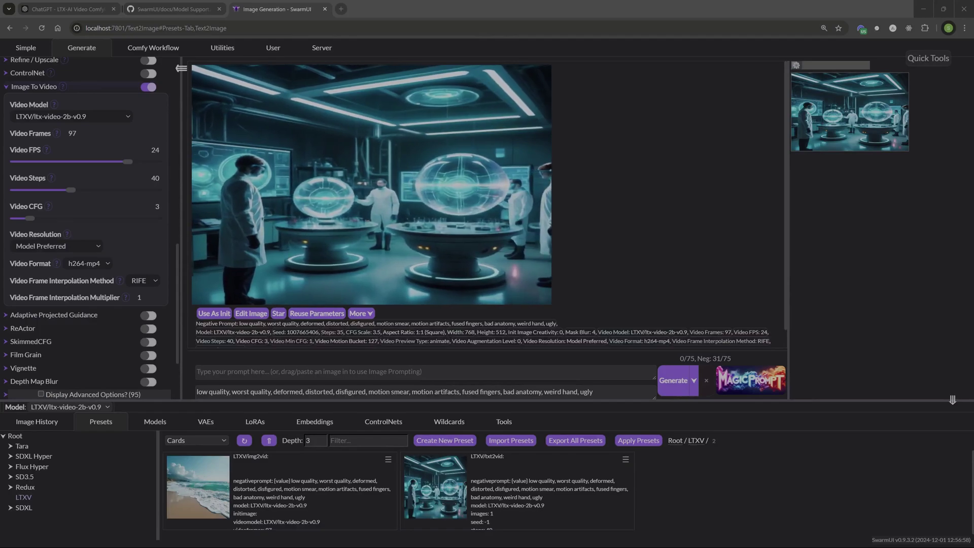
# - Load the beach image into the main view and generate an LTXV image-to-video clip from it
pyautogui.moveTo(73, 73); pyautogui.dragTo(418, 321)
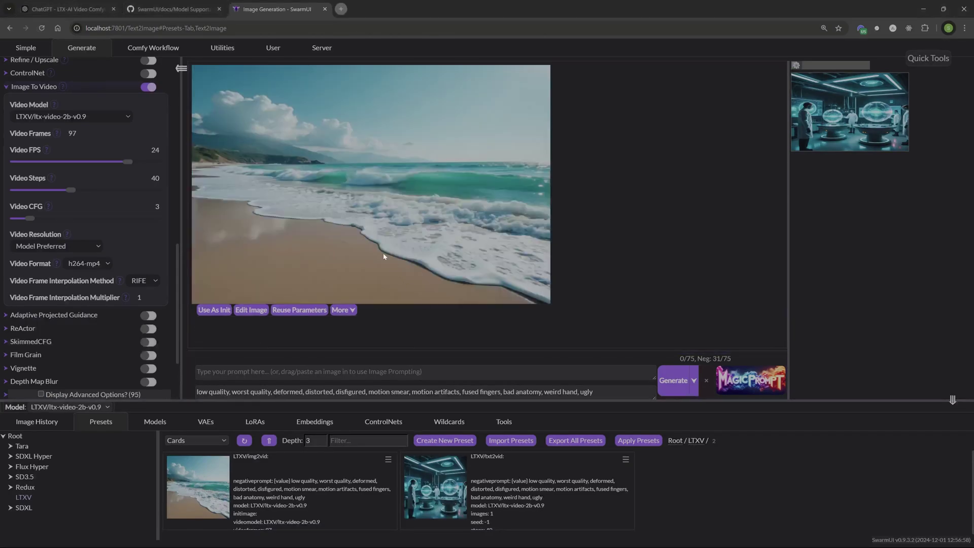
pyautogui.click(673, 380)
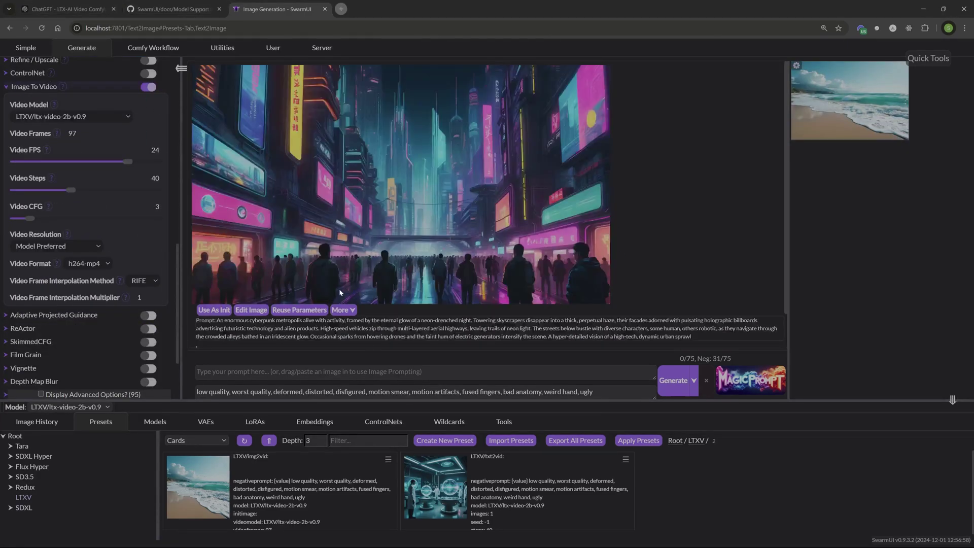
# - Set the neon cyberpunk city image as the init image and generate an image-to-video clip
pyautogui.scroll(10, 136, 232)
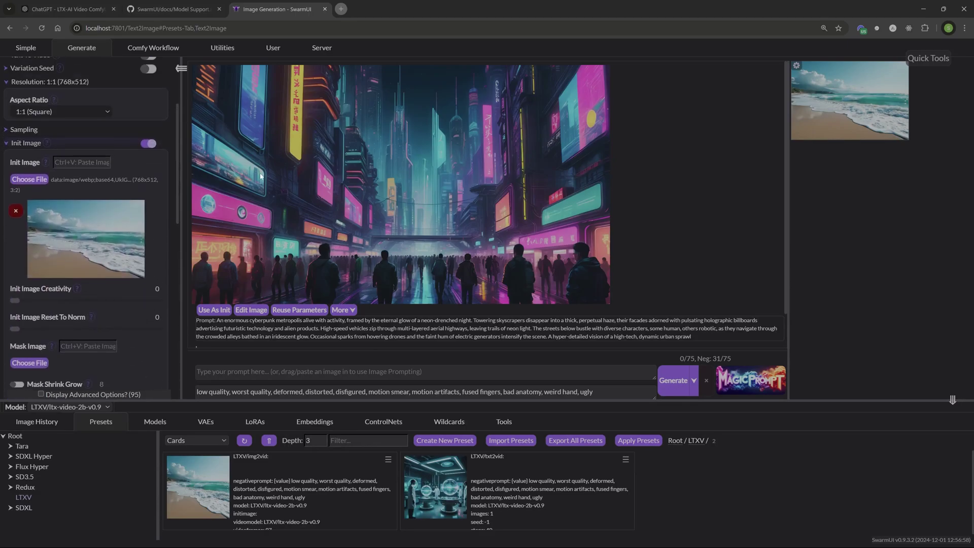
pyautogui.click(217, 311)
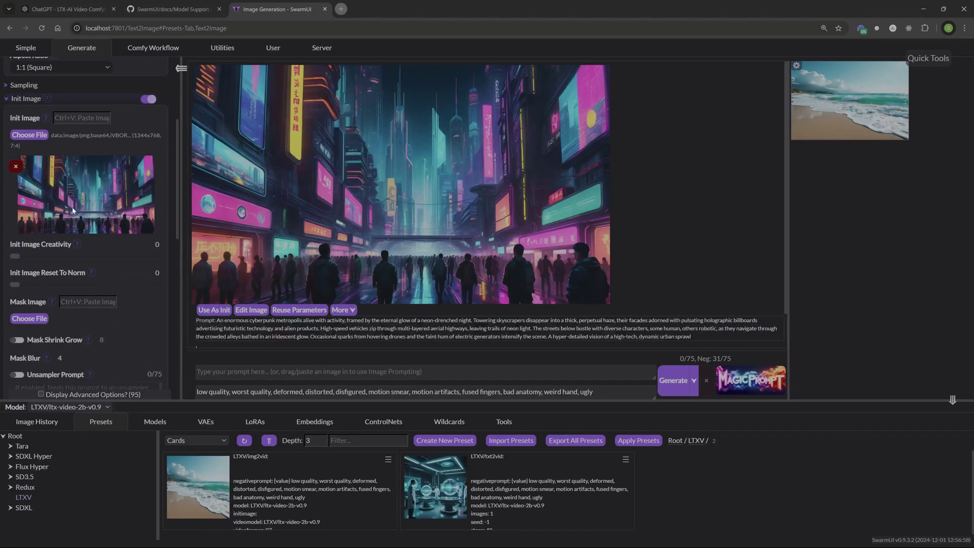
pyautogui.click(40, 138)
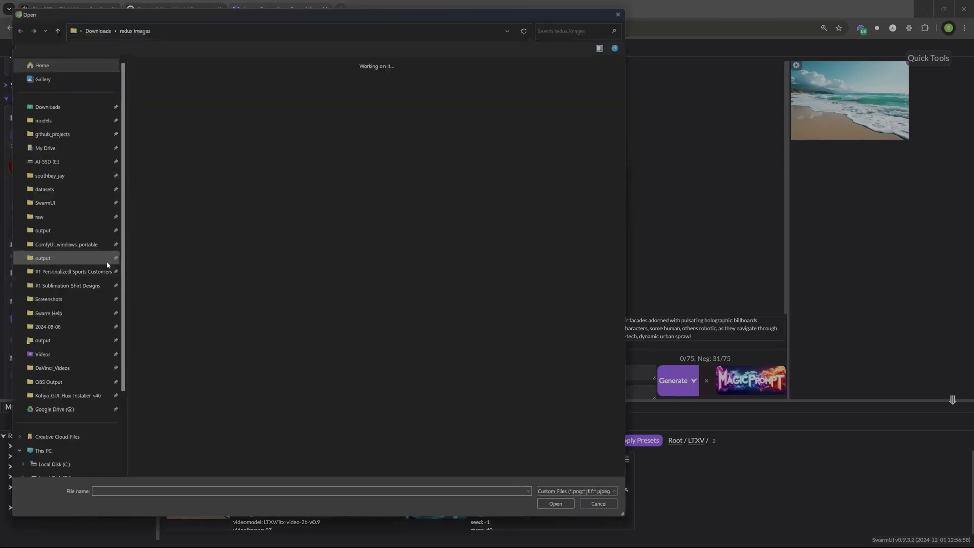
pyautogui.click(629, 7)
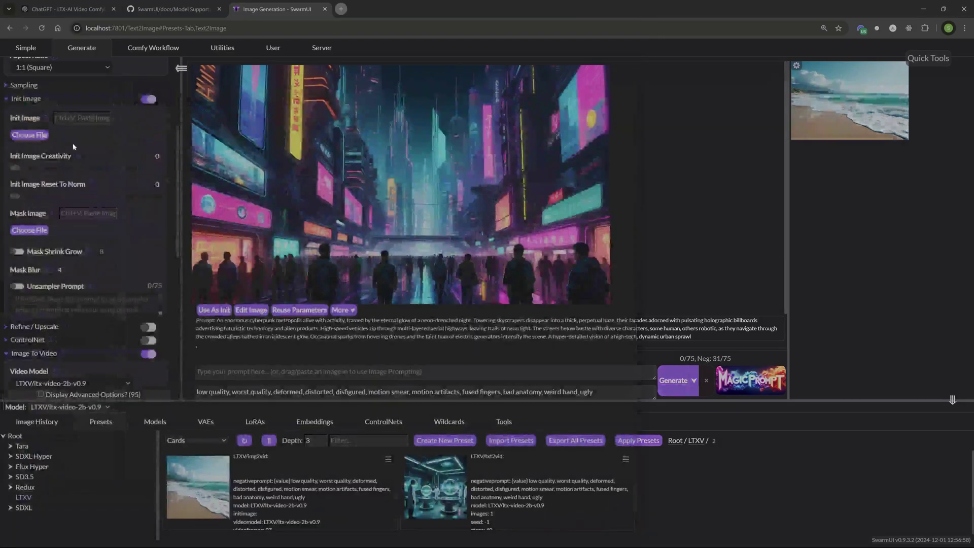
pyautogui.click(226, 312)
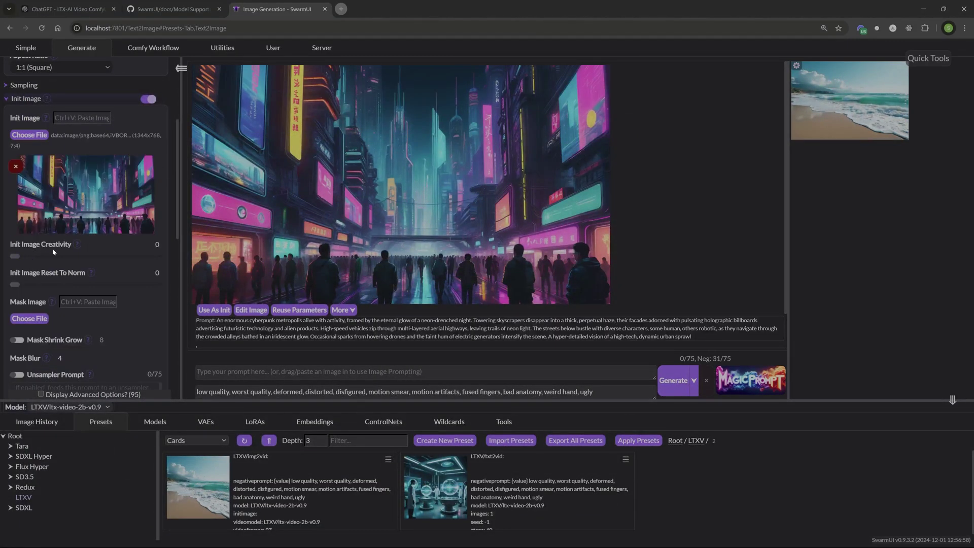
pyautogui.scroll(-6, 79, 268)
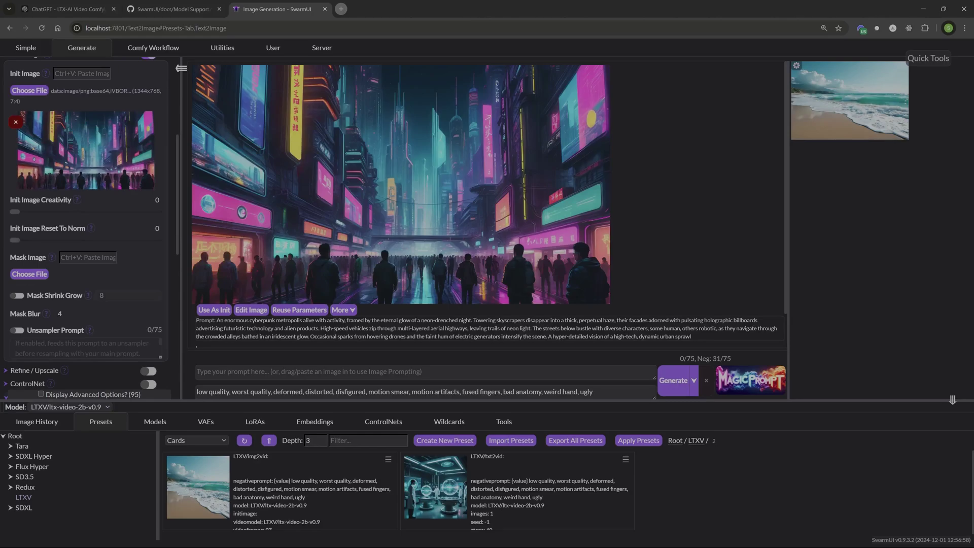
pyautogui.click(678, 388)
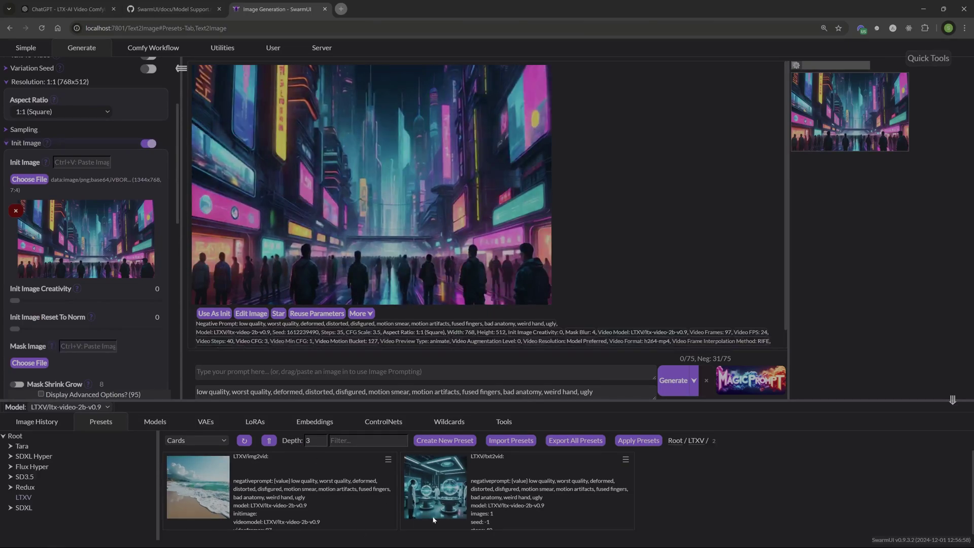
# - Create a new preset named 'LTXV/VIDEO' from the cyberpunk result, including the negative prompt
pyautogui.scroll(3, 111, 214)
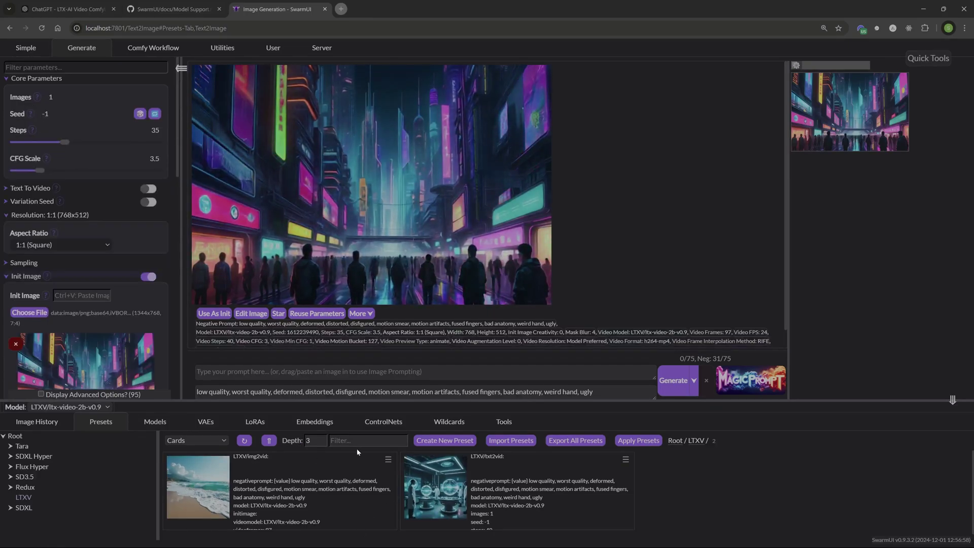
pyautogui.click(445, 440)
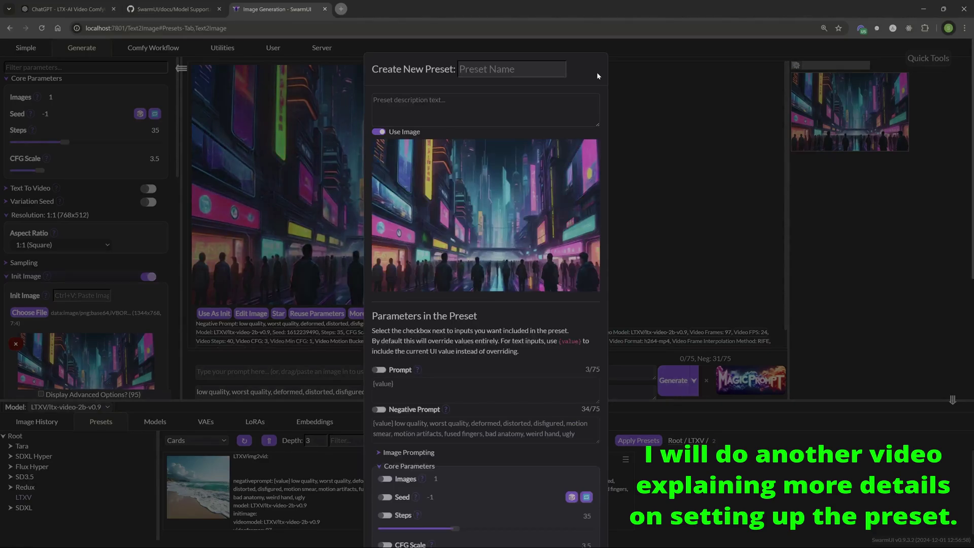
pyautogui.click(497, 74)
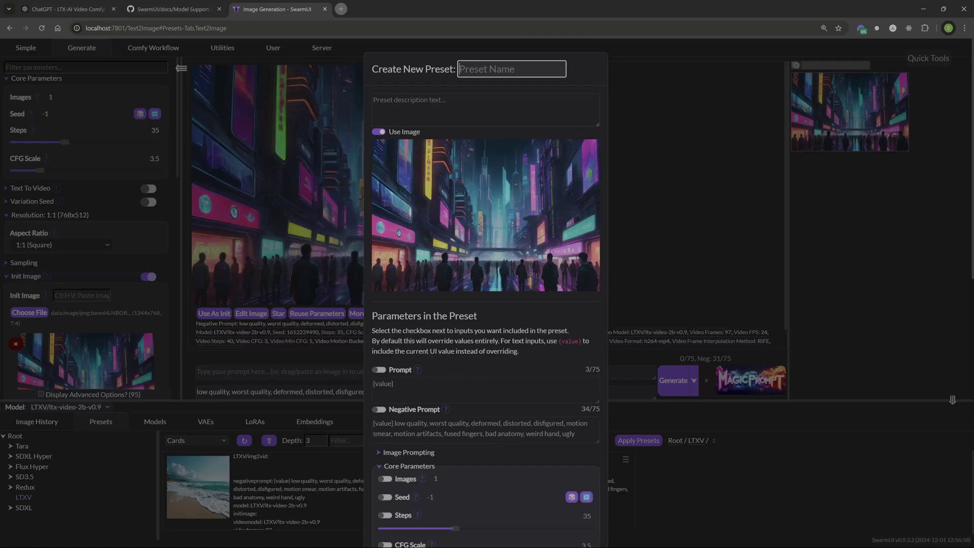
pyautogui.write('LTXV/')
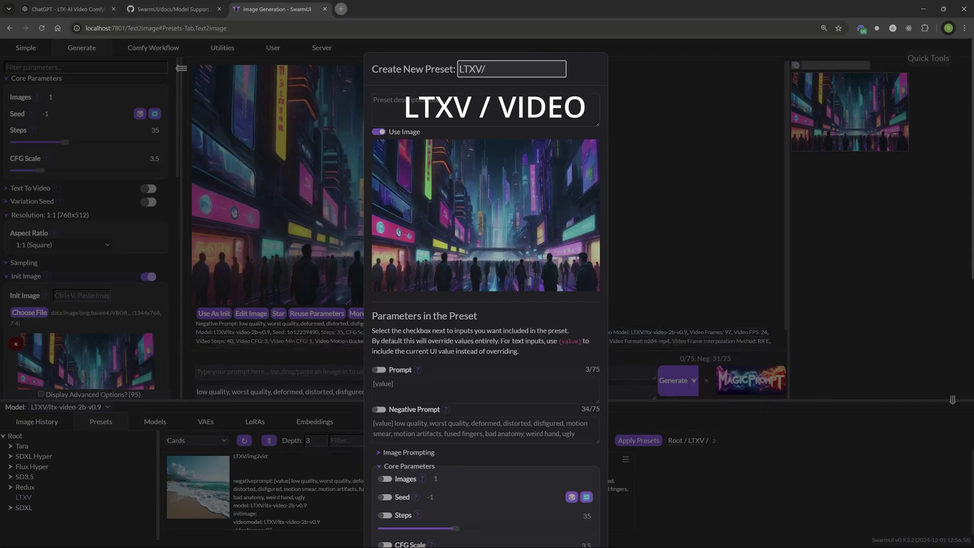
pyautogui.write('VIDEO')
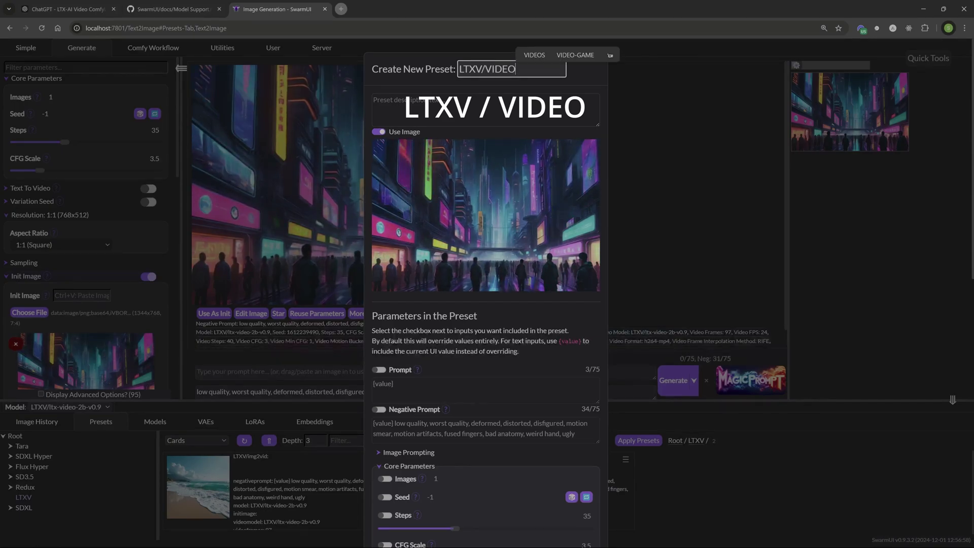
pyautogui.click(378, 414)
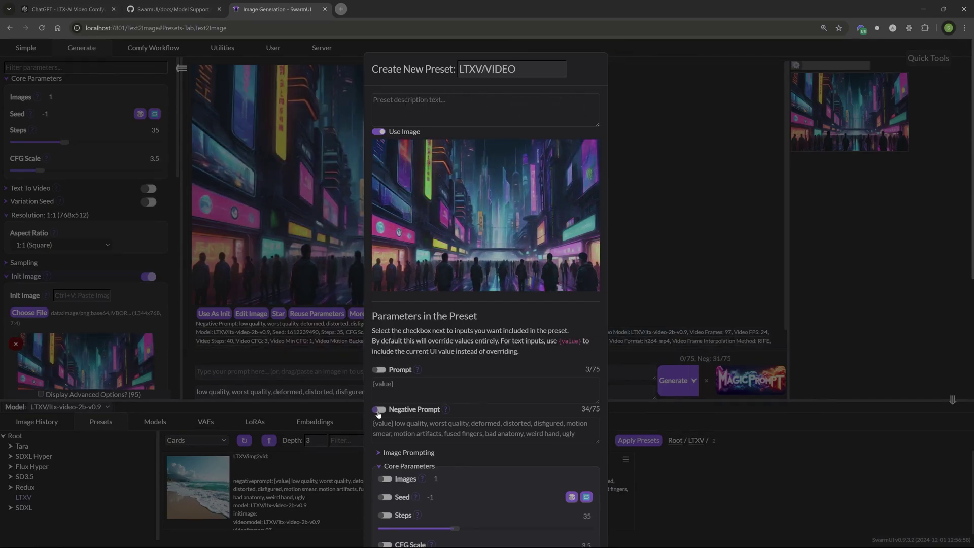
pyautogui.click(378, 411)
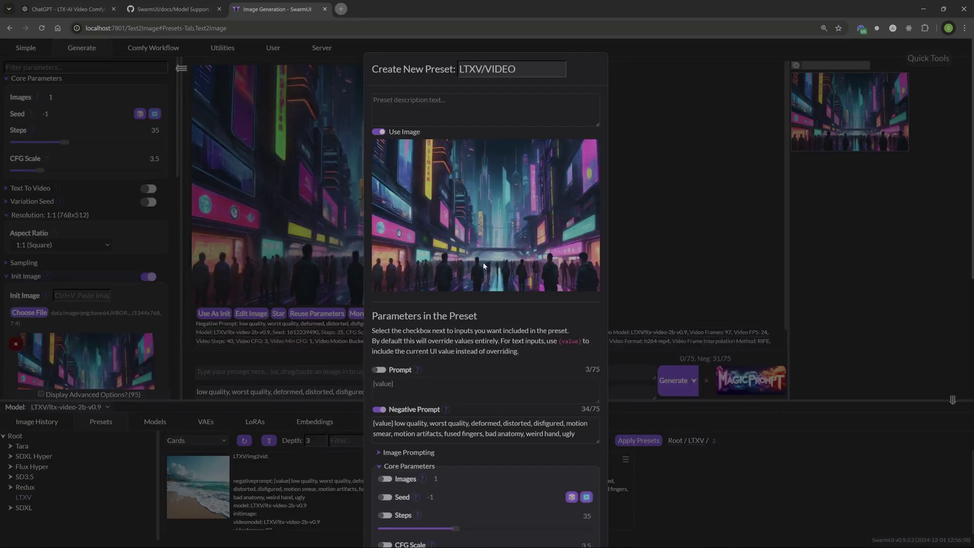
# - Collapse the Core Parameters and Text To Video groups in the new preset's parameter list
pyautogui.scroll(-4, 462, 232)
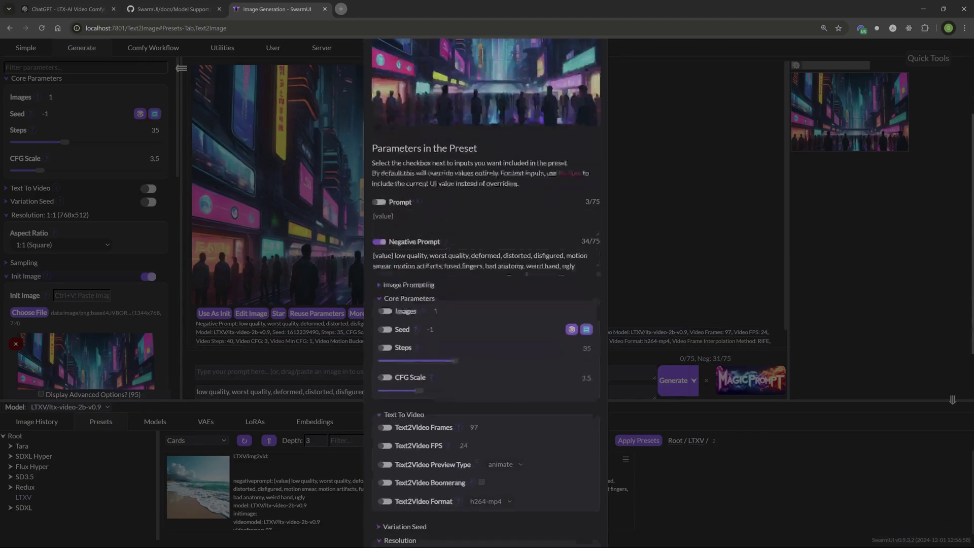
pyautogui.scroll(-2, 495, 276)
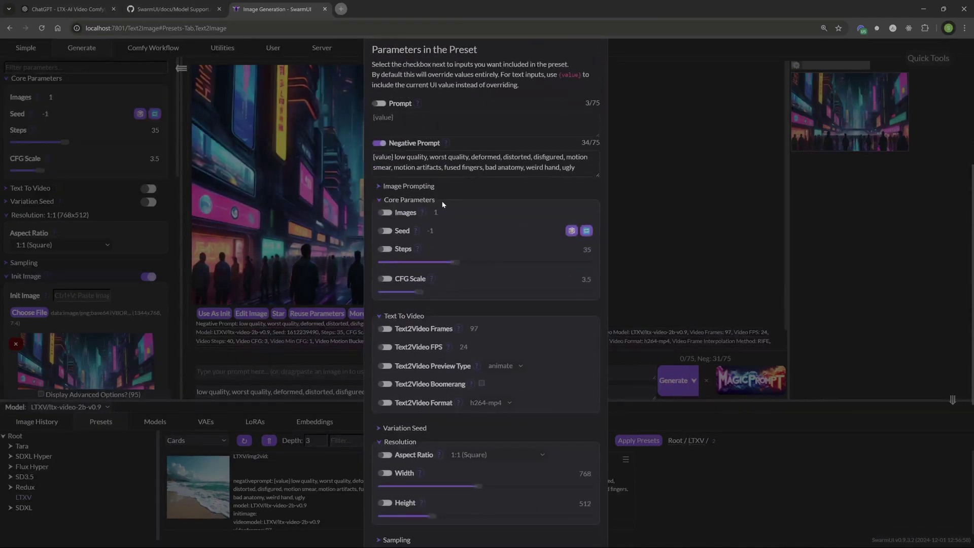
pyautogui.click(380, 202)
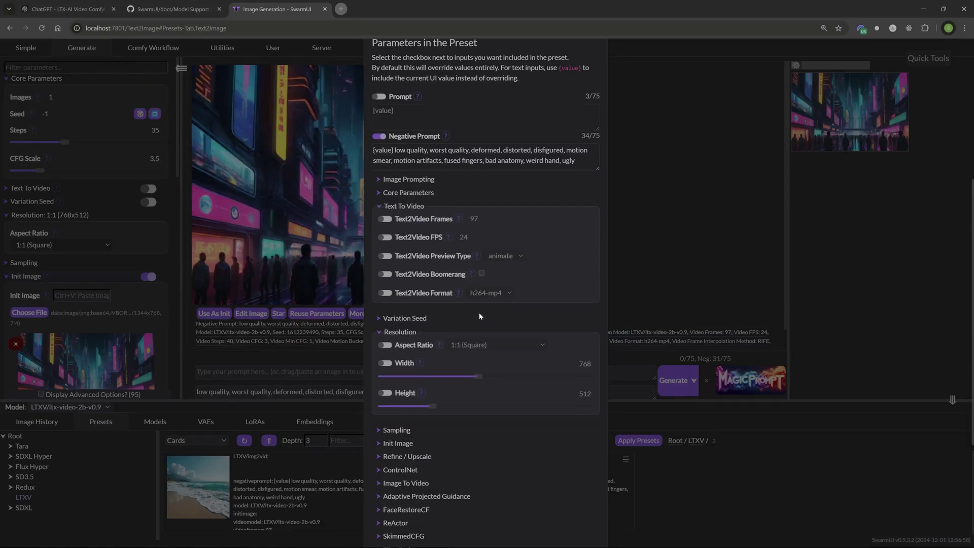
pyautogui.scroll(-1, 376, 284)
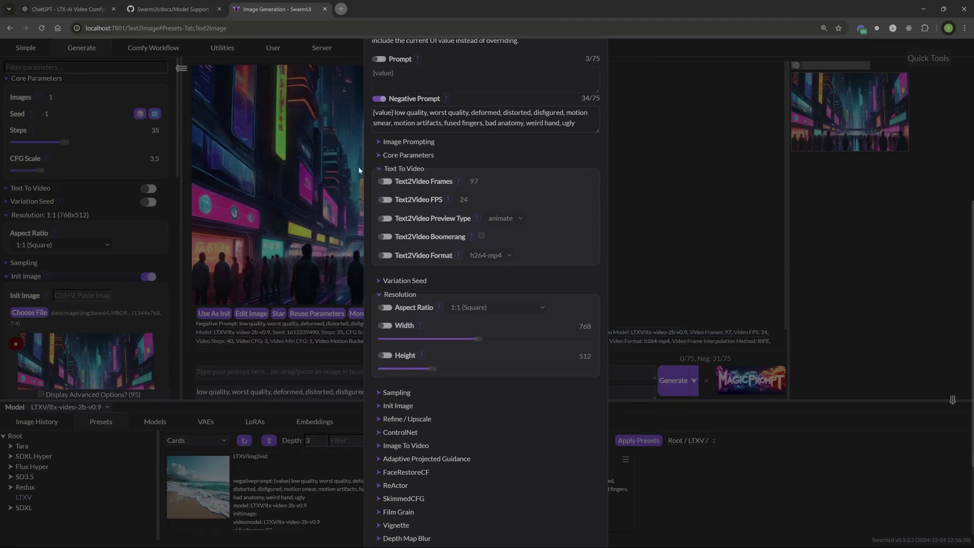
pyautogui.click(379, 168)
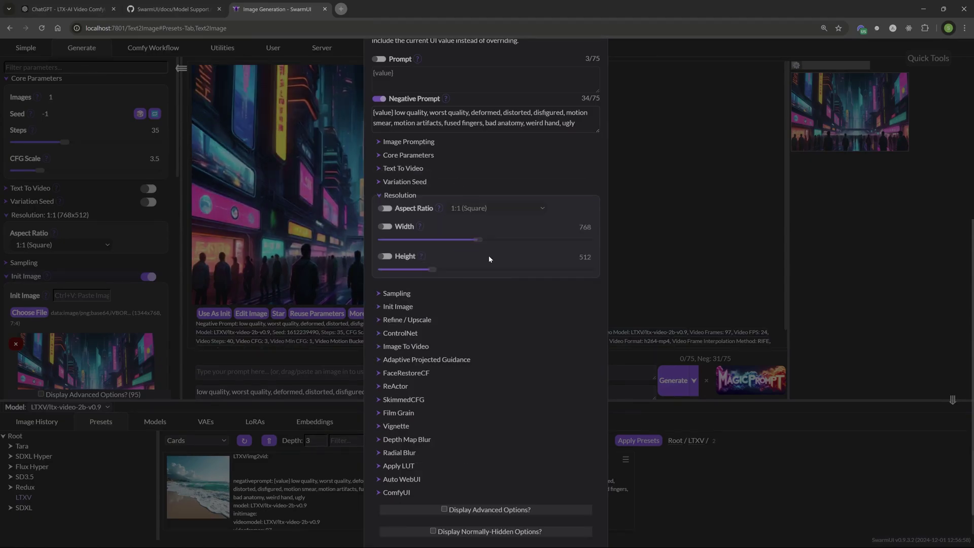
pyautogui.scroll(-1, 486, 306)
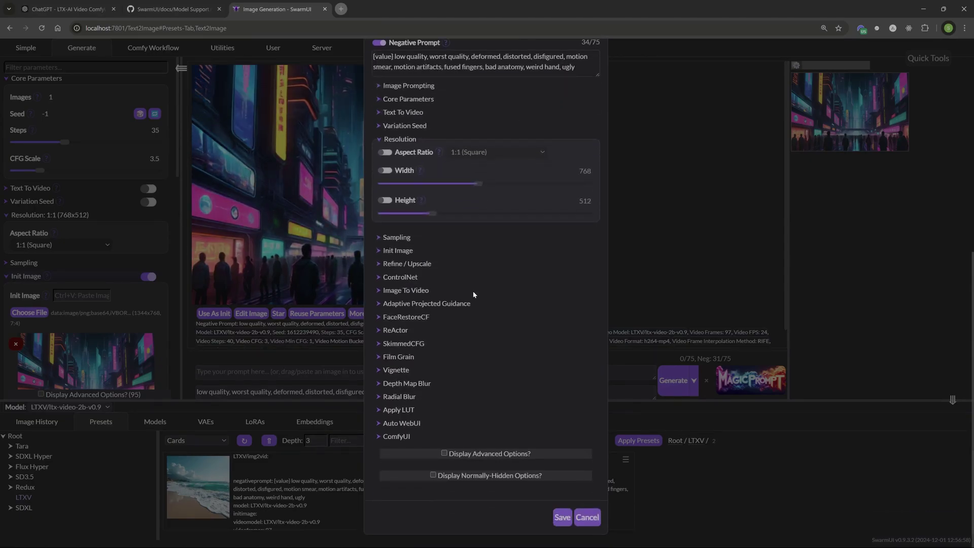
# - In Image To Video, keep the LTXV/ltx-video-2b-v0.9 model and include Video Steps
pyautogui.click(384, 292)
pyautogui.scroll(-1, 436, 277)
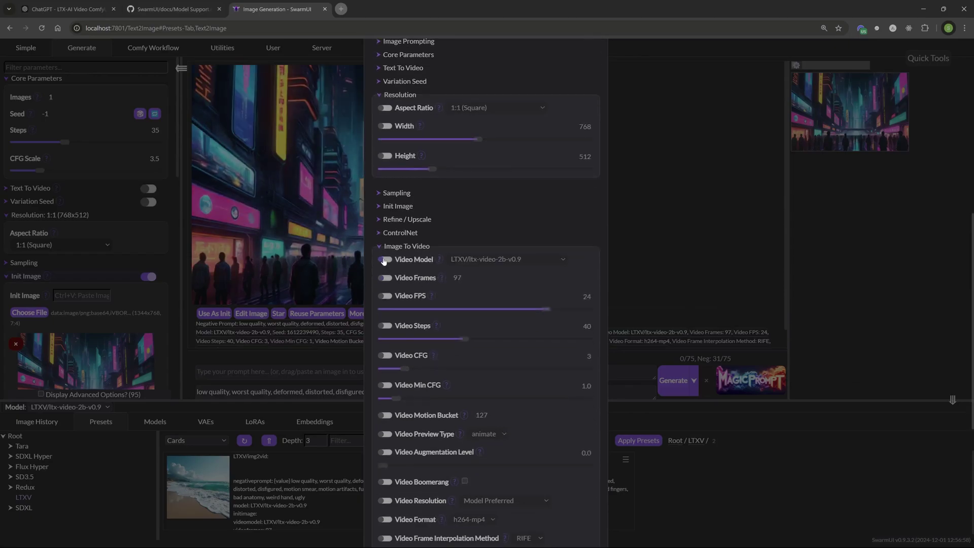
pyautogui.click(556, 261)
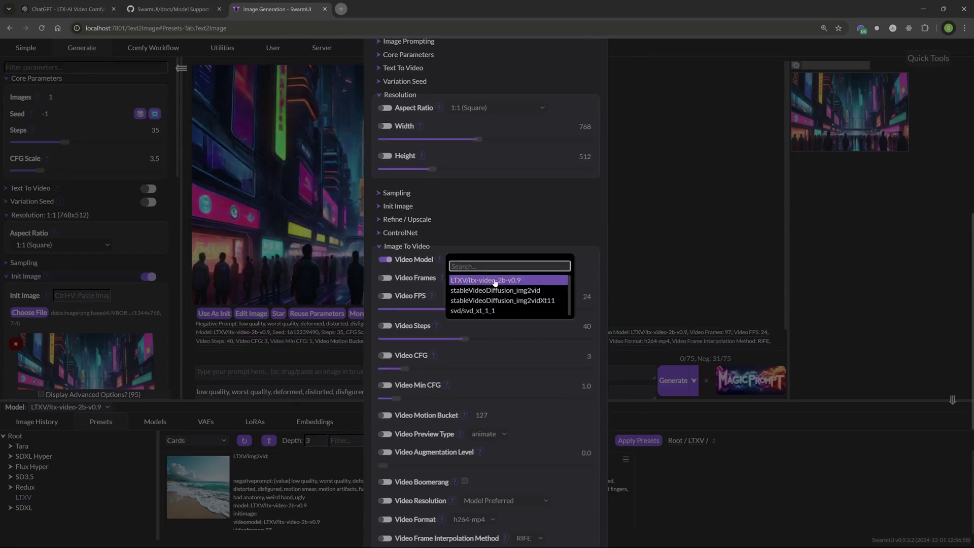
pyautogui.click(492, 281)
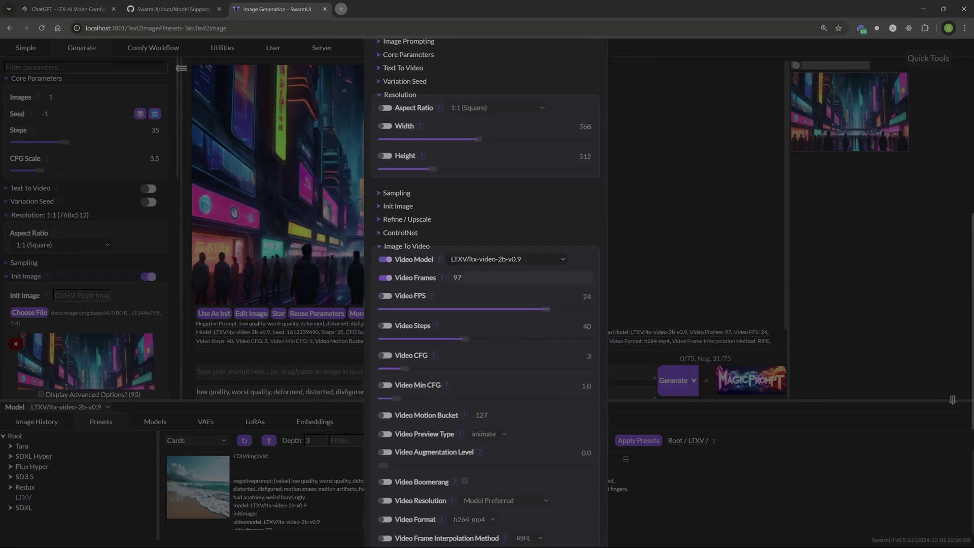
pyautogui.click(389, 327)
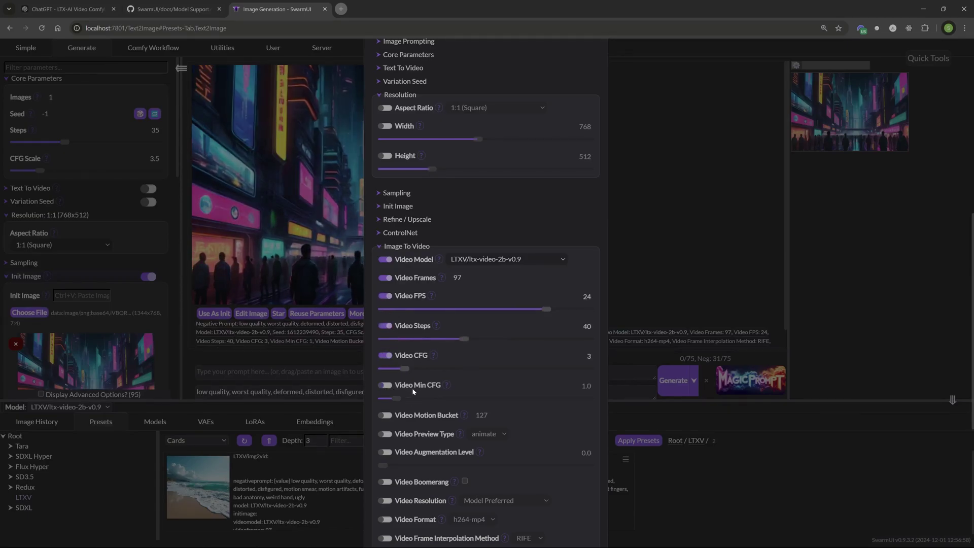
pyautogui.scroll(-1, 433, 387)
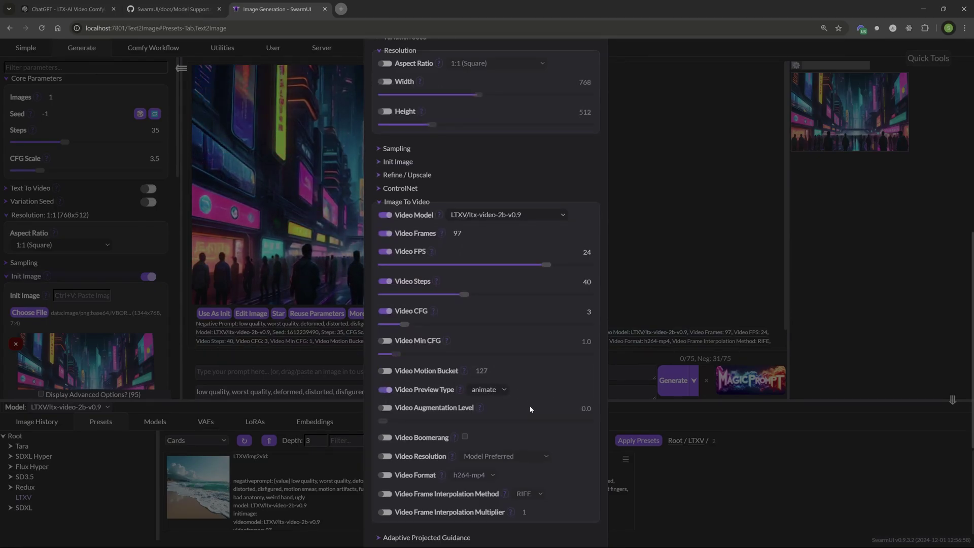
pyautogui.scroll(-2, 529, 406)
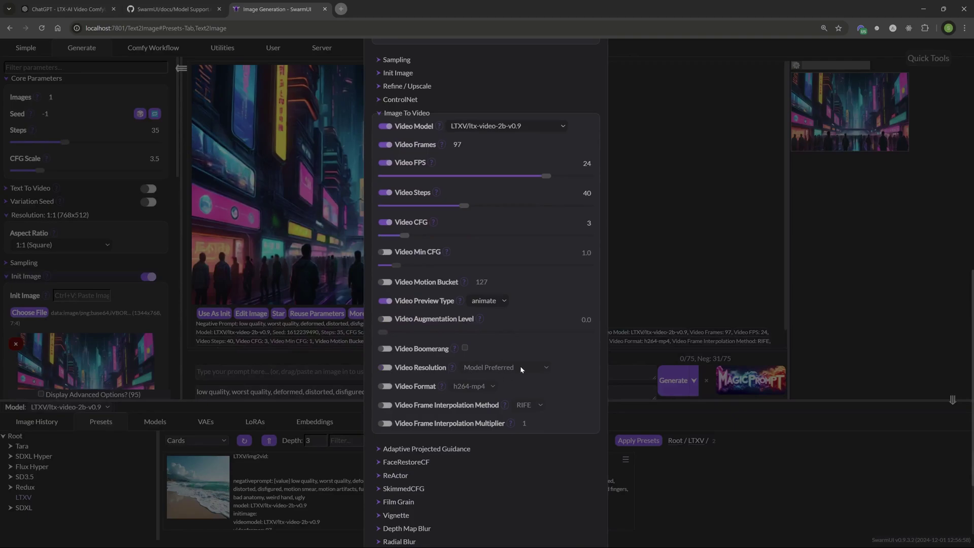
# - Keep Model Preferred video resolution and h264-mp4 format, then save the LTXV/VIDEO preset
pyautogui.click(533, 372)
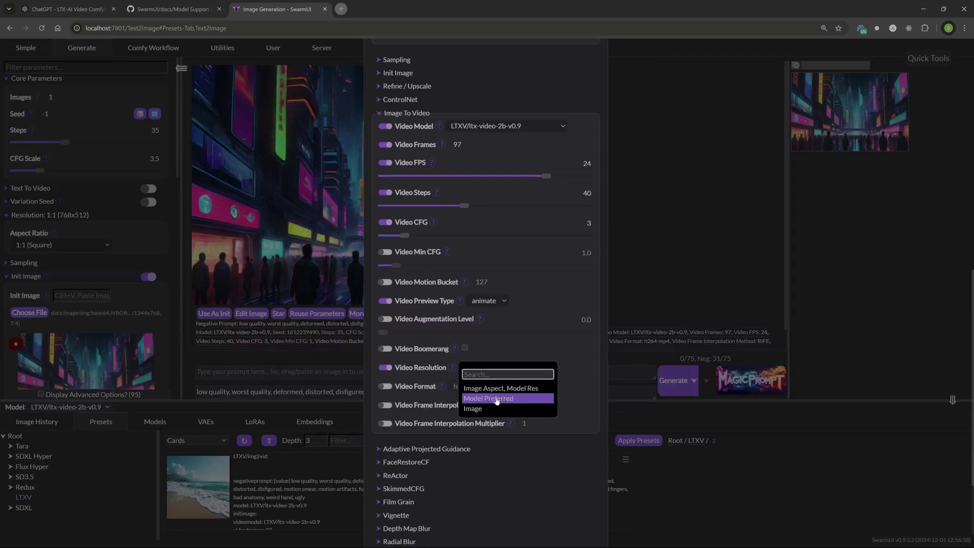
pyautogui.click(538, 397)
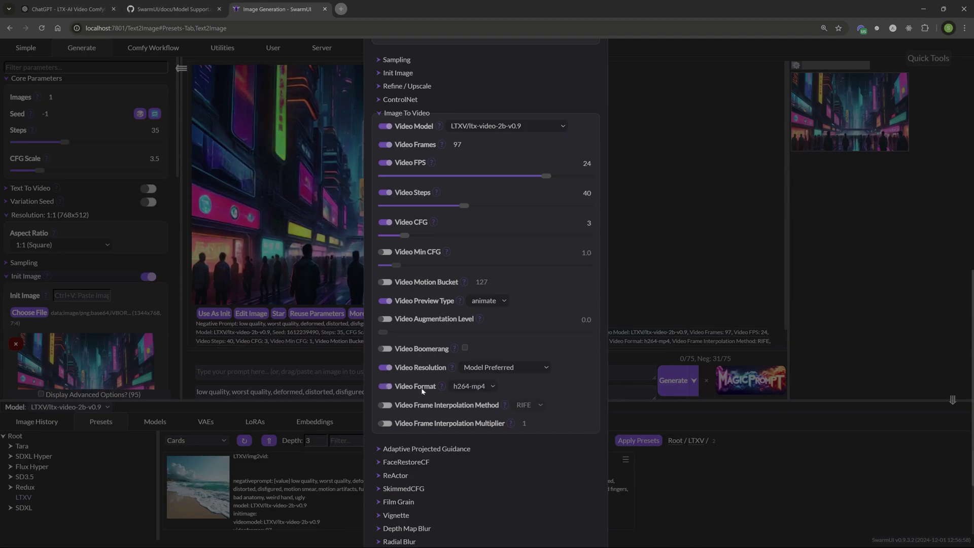
pyautogui.click(493, 387)
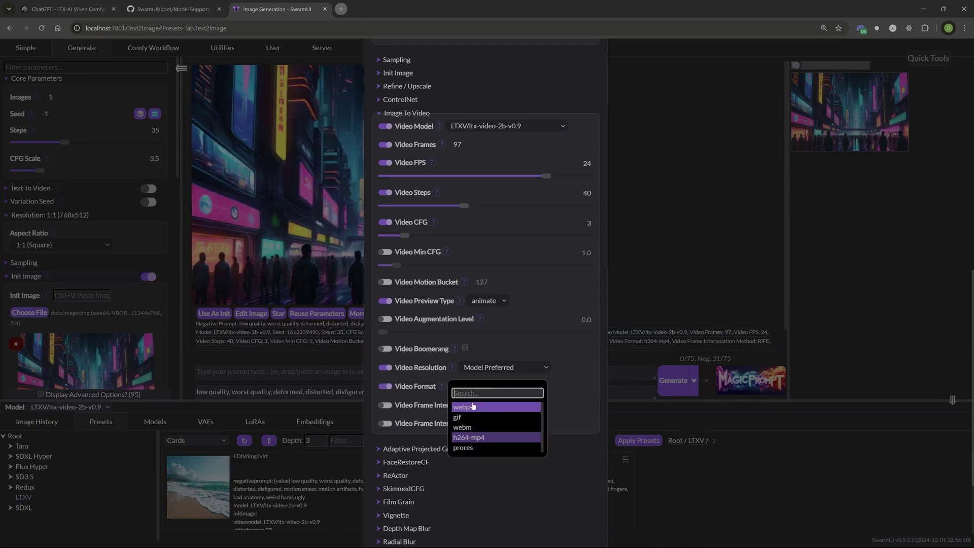
pyautogui.click(480, 438)
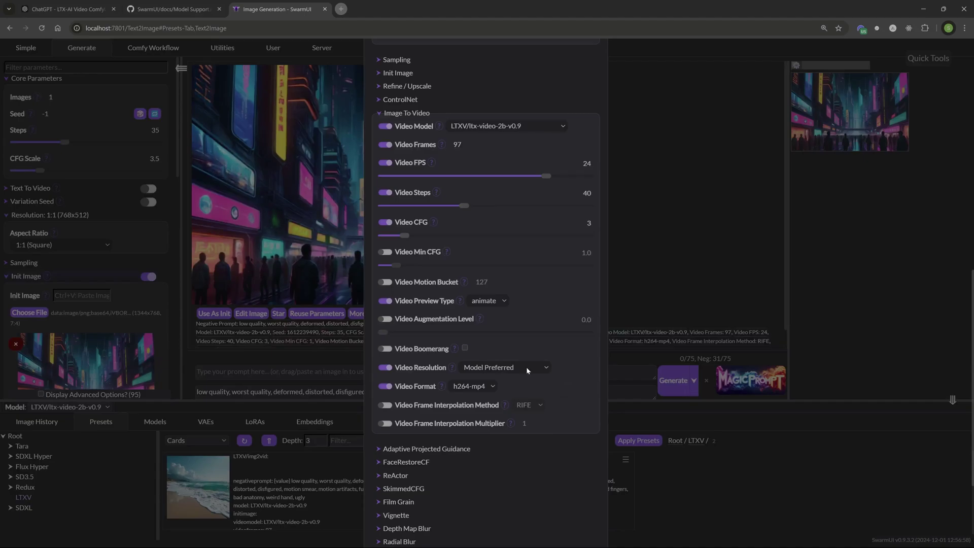
pyautogui.scroll(-1, 555, 395)
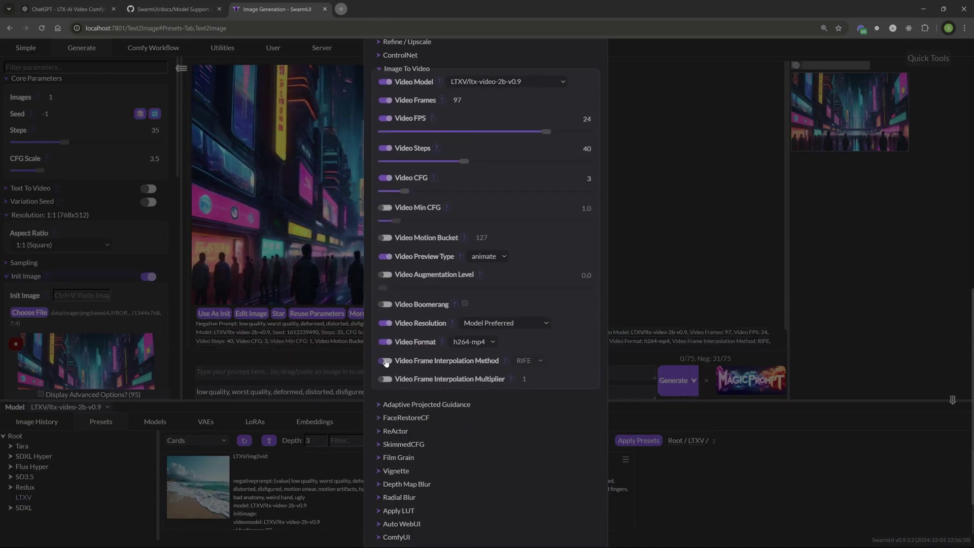
pyautogui.scroll(-9, 537, 367)
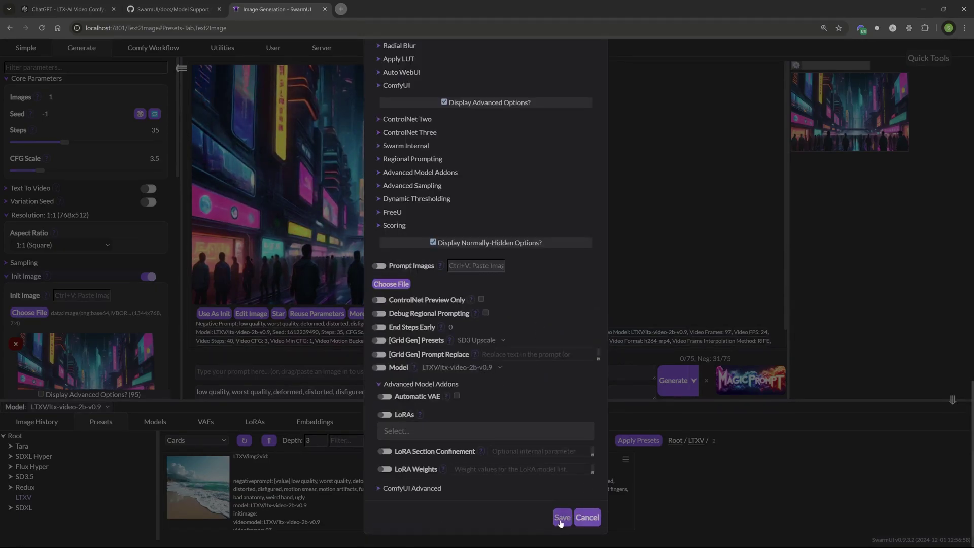
pyautogui.click(562, 517)
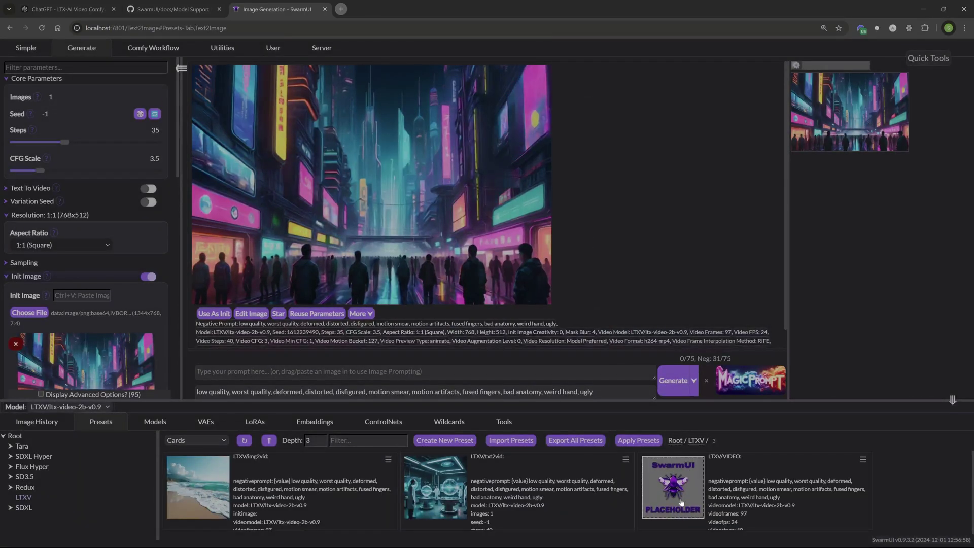
# - Start another new preset including negative prompt, aspect ratio, image count, steps and CFG Scale
pyautogui.click(444, 440)
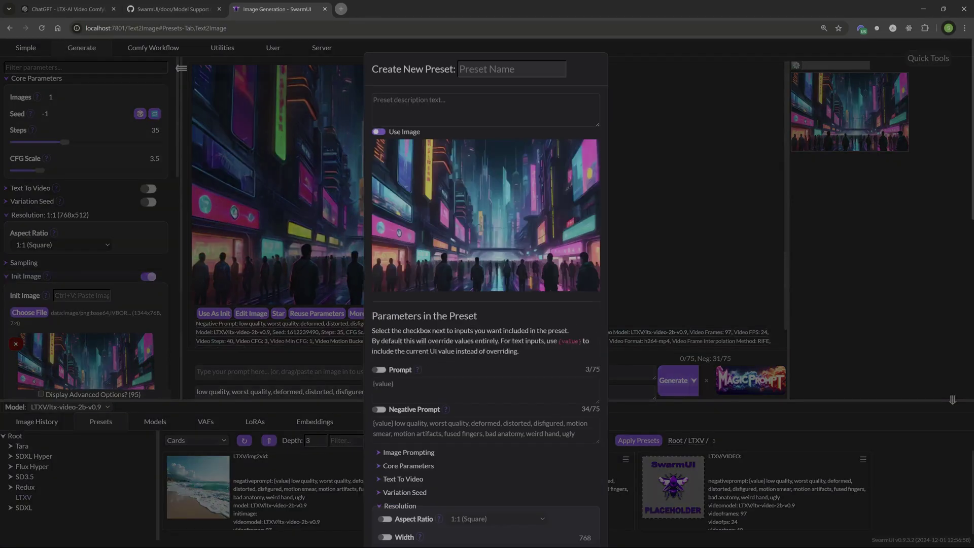
pyautogui.scroll(-5, 575, 144)
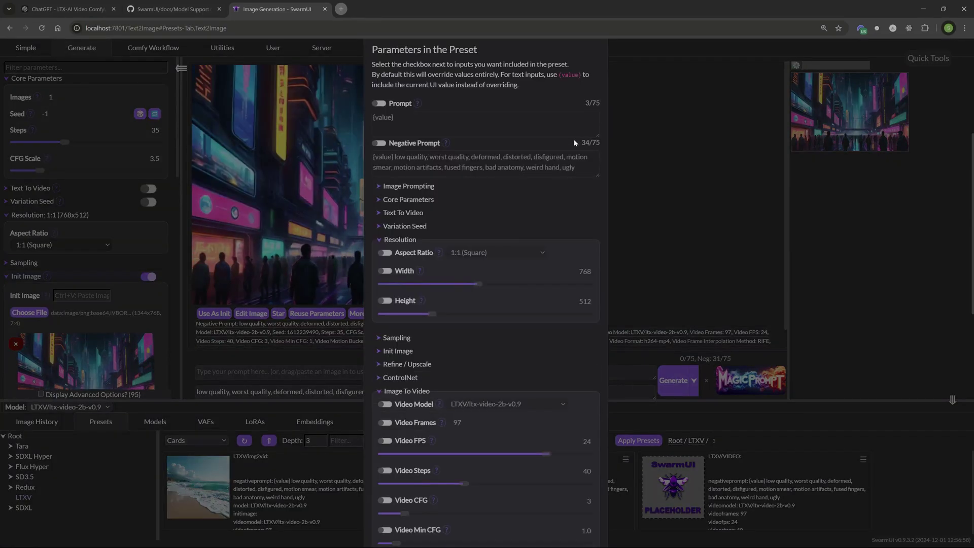
pyautogui.click(378, 144)
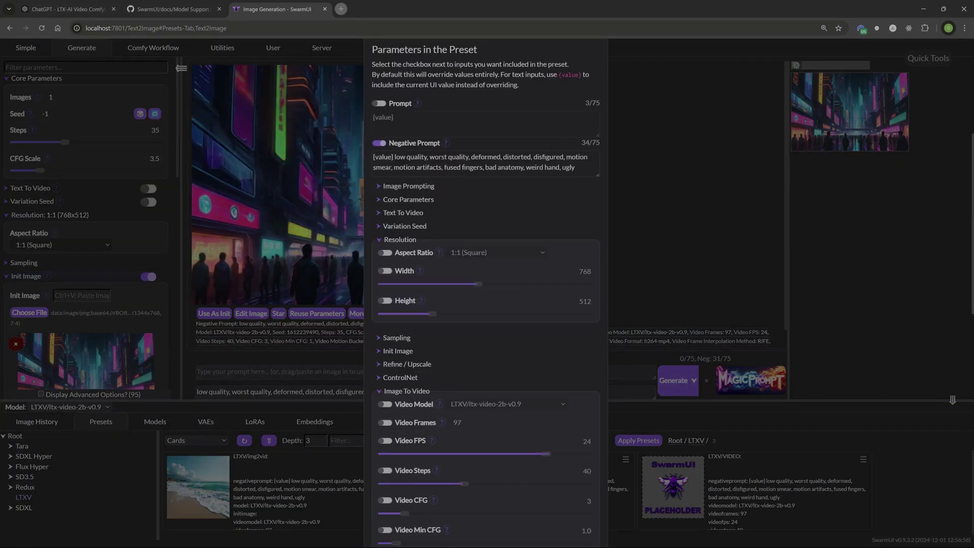
pyautogui.scroll(-1, 513, 203)
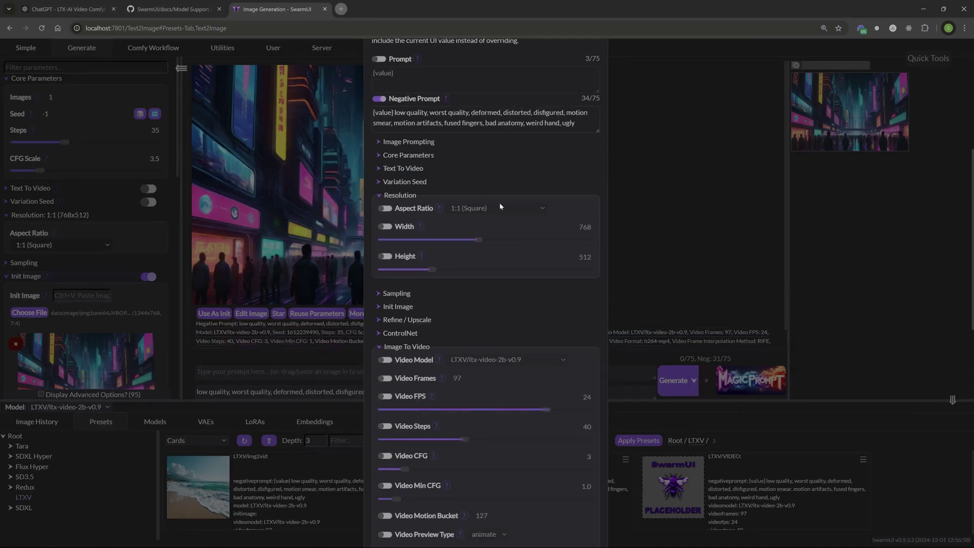
pyautogui.click(386, 210)
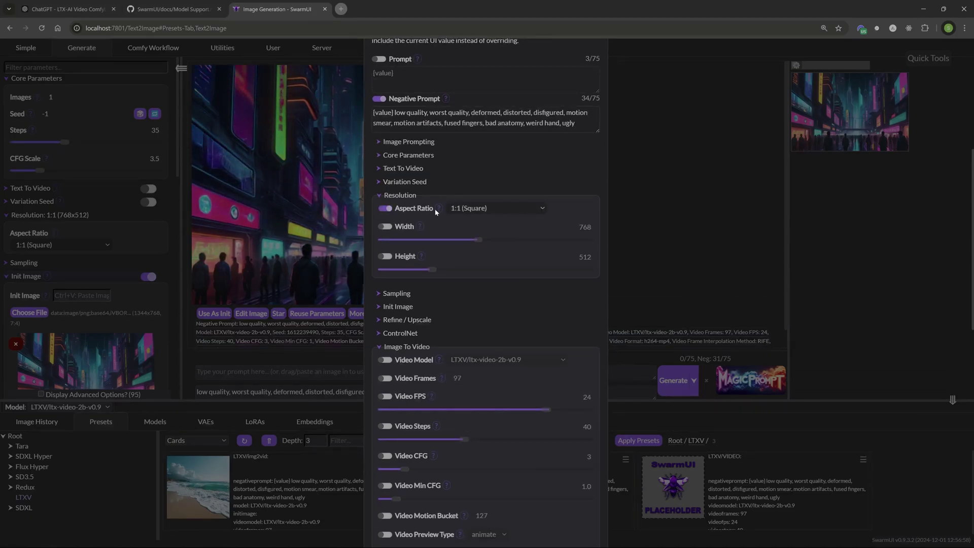
pyautogui.click(385, 158)
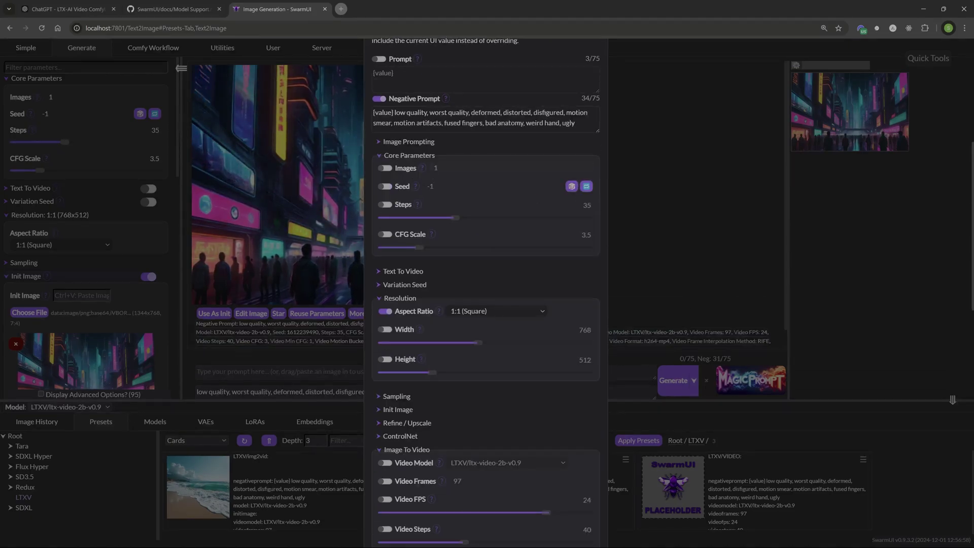
pyautogui.click(385, 167)
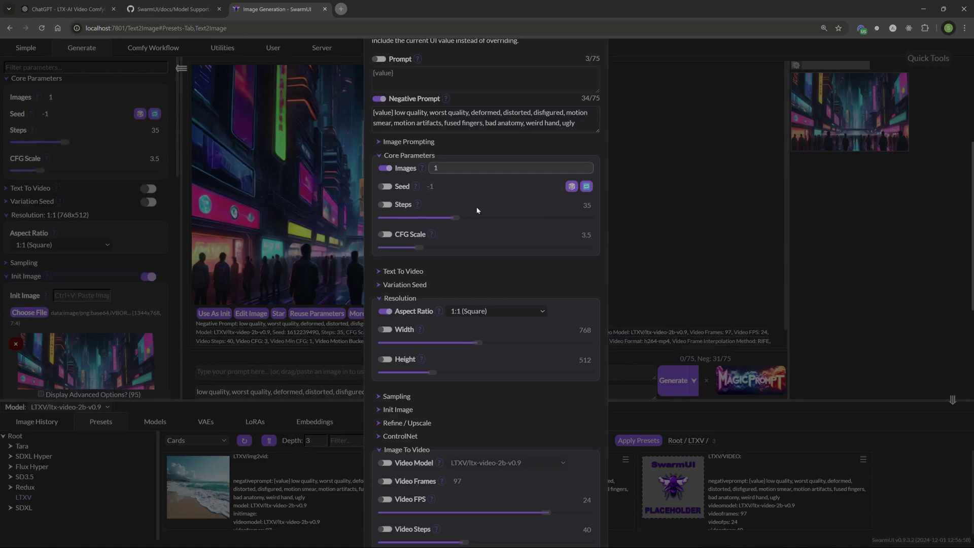
pyautogui.click(384, 204)
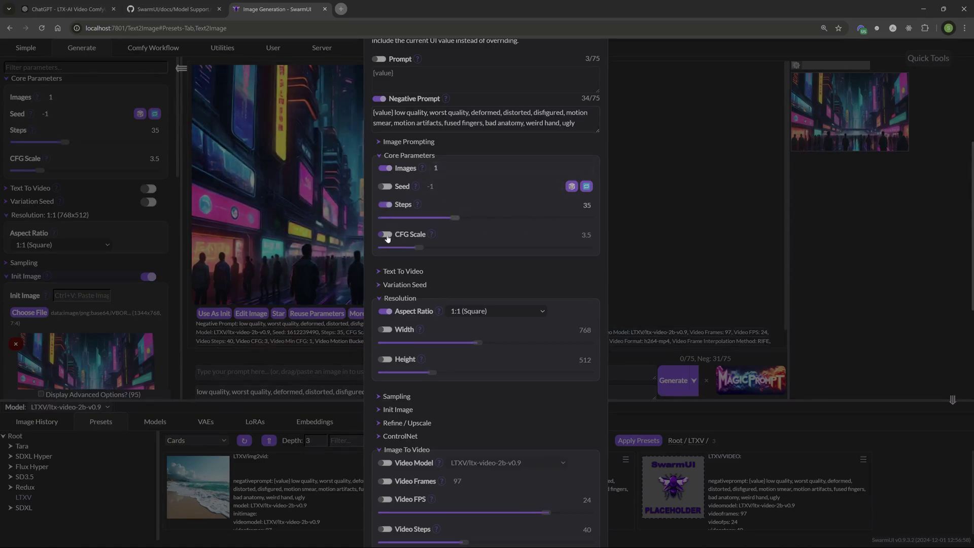
pyautogui.click(385, 234)
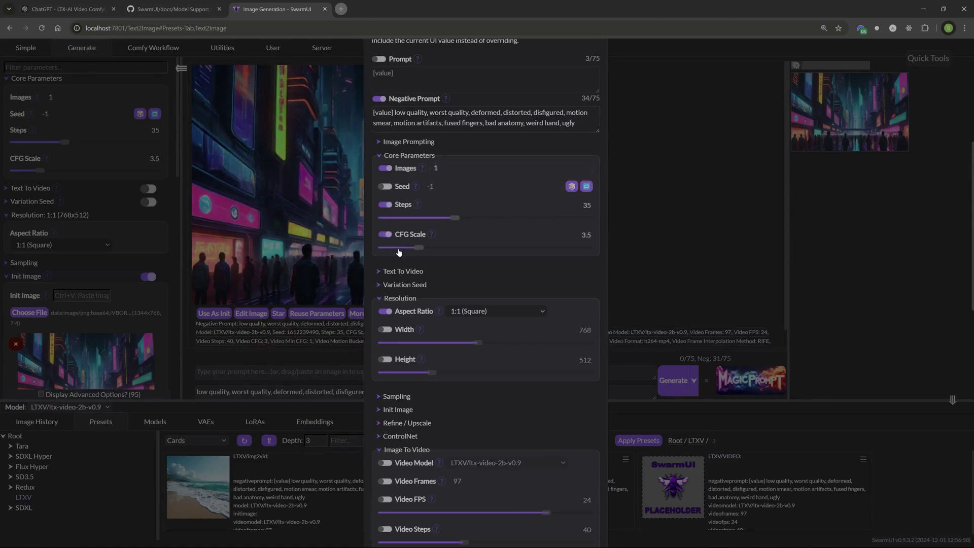
# - Include Text2Video Frames, FPS, preview type and h264-mp4 format in the preset
pyautogui.click(380, 272)
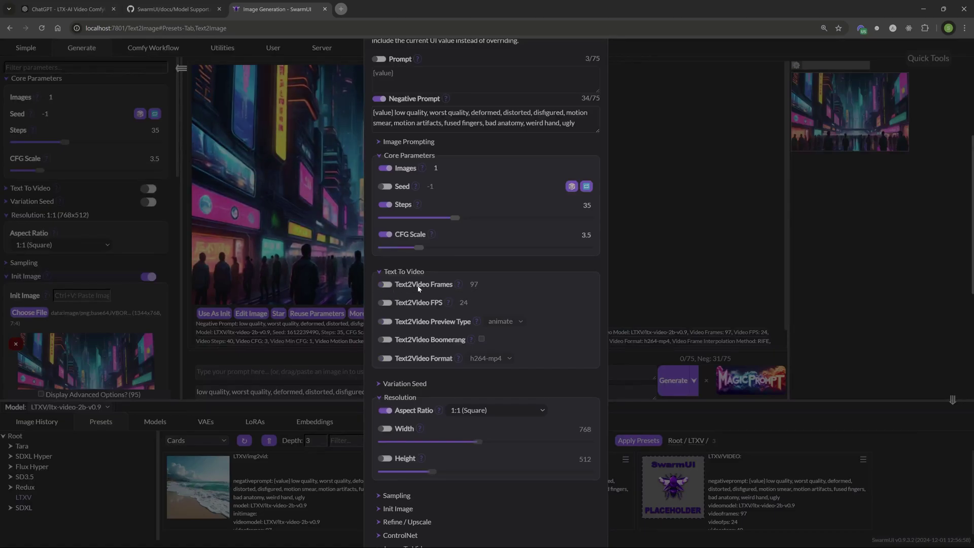
pyautogui.click(385, 287)
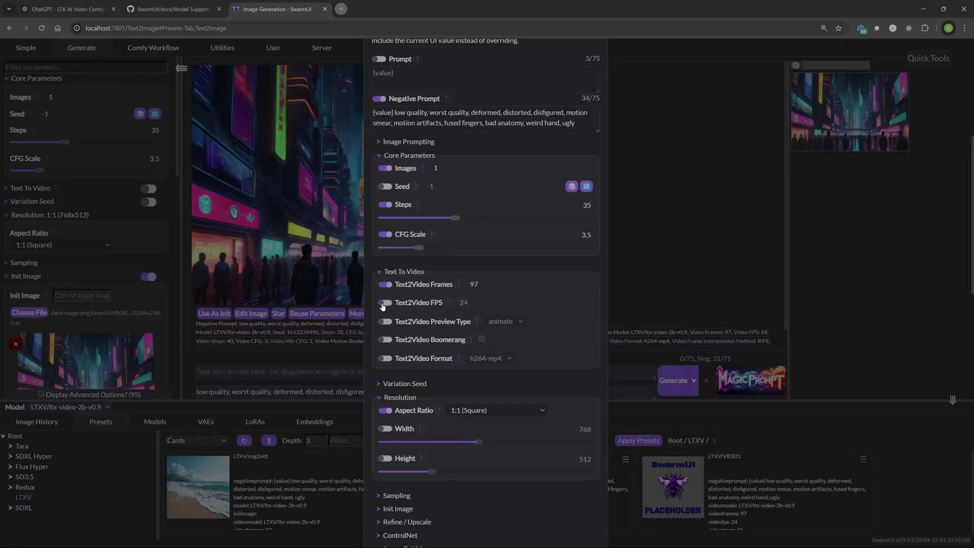
pyautogui.click(383, 304)
pyautogui.click(387, 323)
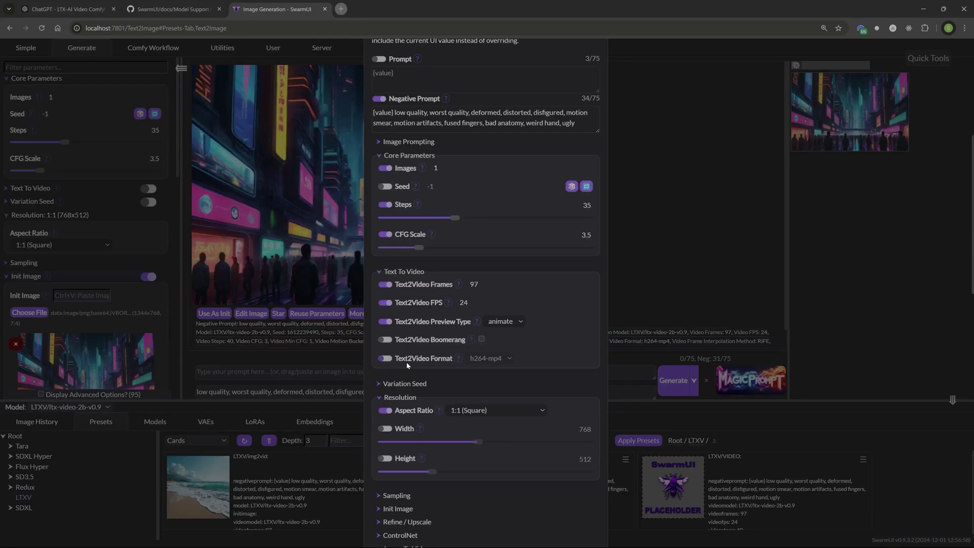
pyautogui.click(501, 358)
pyautogui.click(513, 404)
pyautogui.click(509, 361)
# - Leave the Sampling group collapsed and collapse the Image To Video group
pyautogui.scroll(-3, 384, 318)
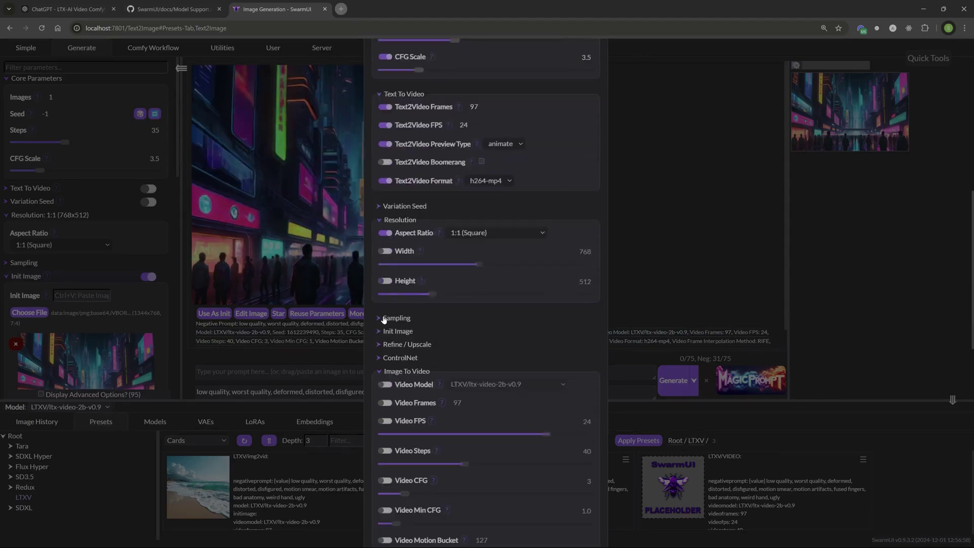
pyautogui.click(381, 318)
pyautogui.click(382, 319)
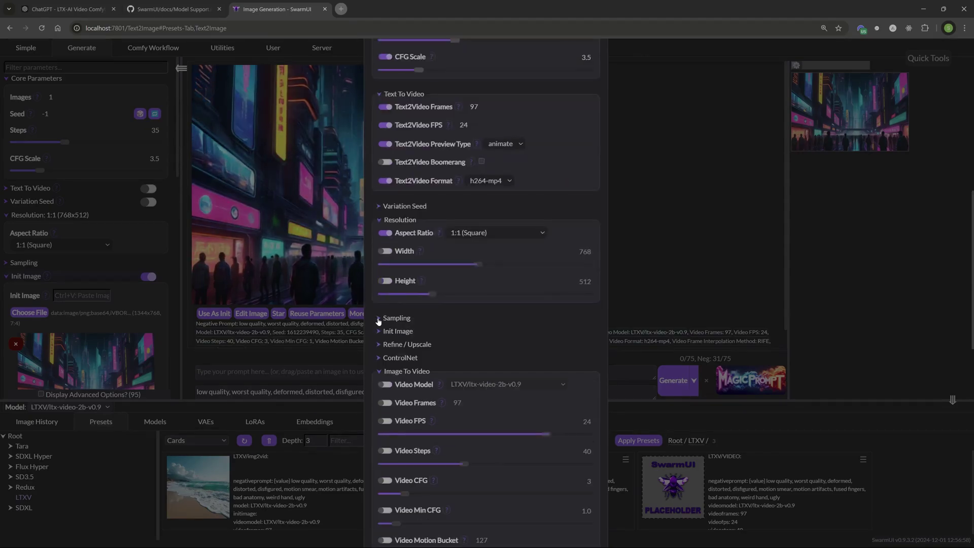
pyautogui.click(381, 319)
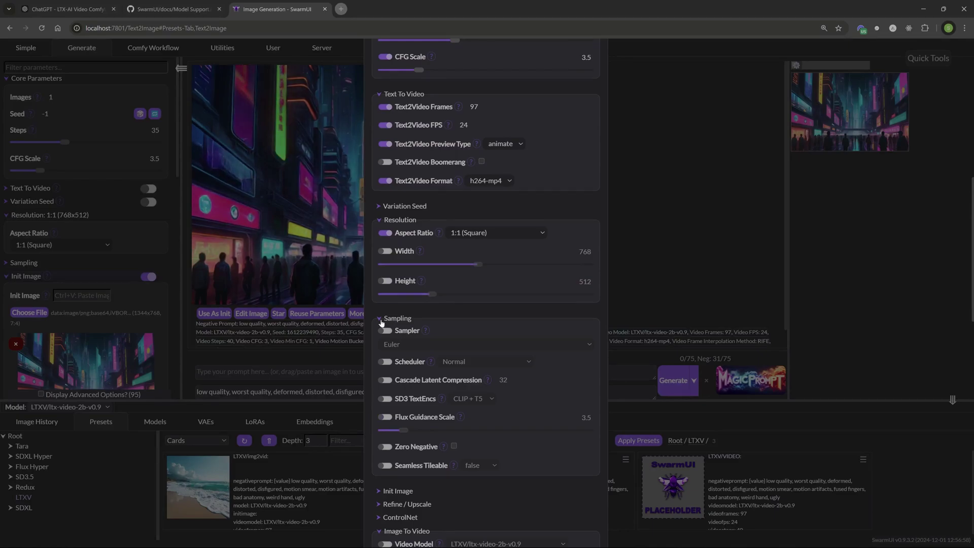
pyautogui.click(380, 319)
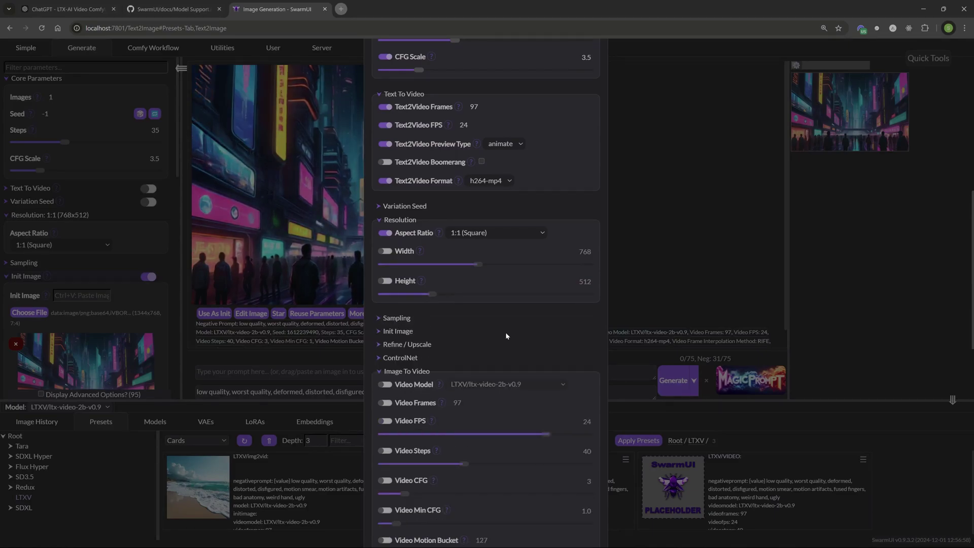
pyautogui.scroll(-1, 495, 332)
pyautogui.click(379, 327)
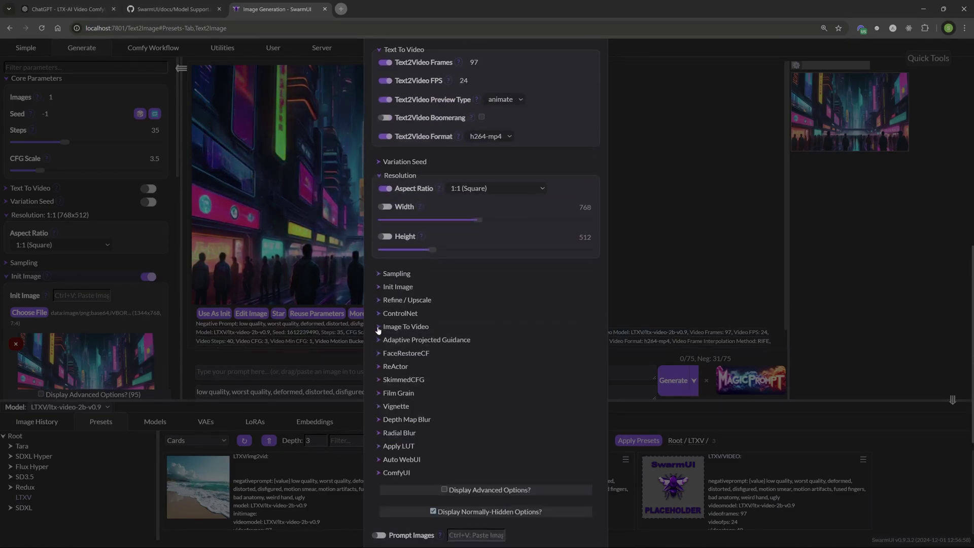
pyautogui.scroll(-5, 400, 324)
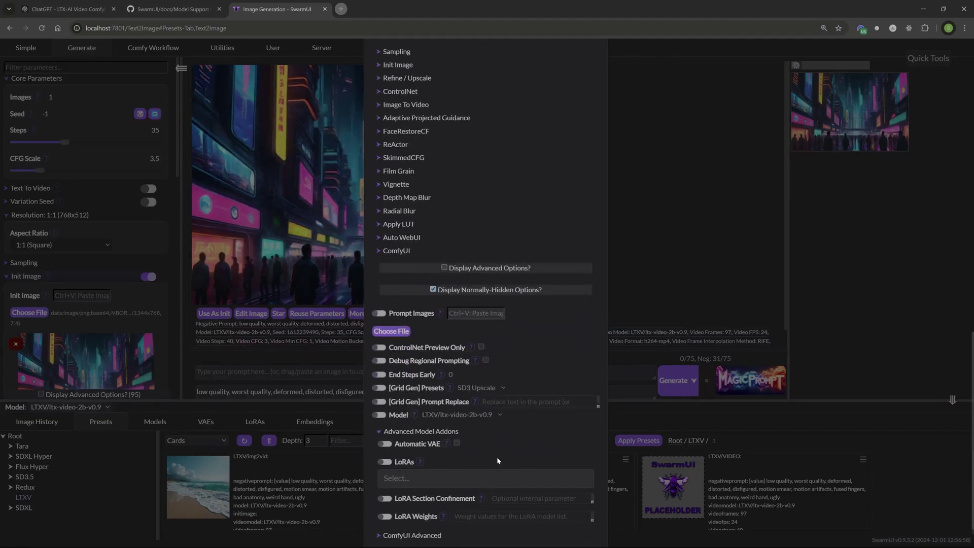
# - Include the LTXV/ltx-video-2b-v0.9 model in the new preset
pyautogui.click(477, 415)
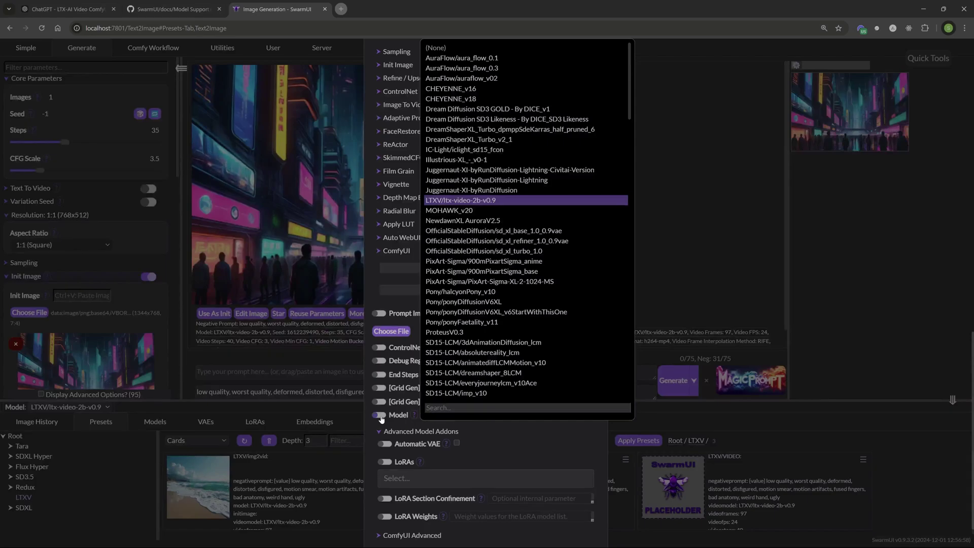
pyautogui.click(470, 418)
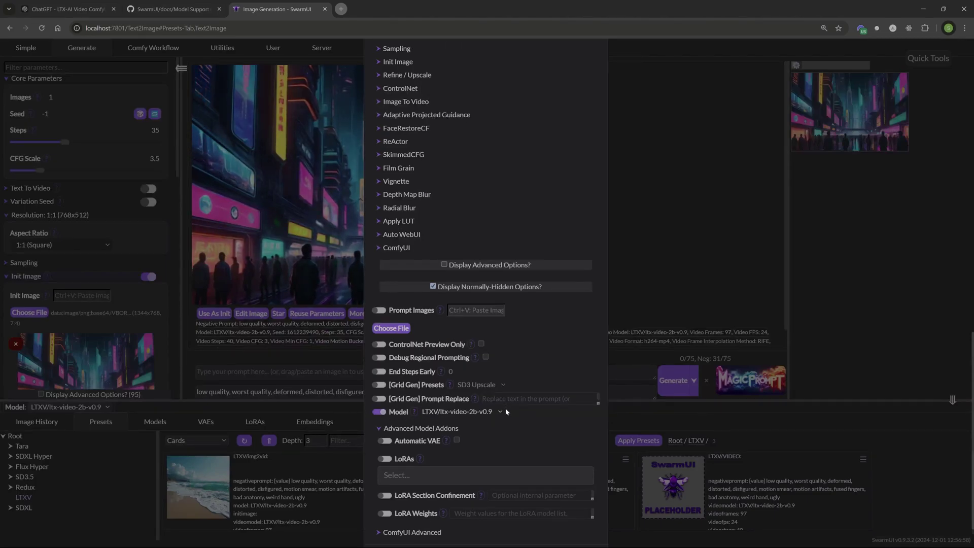
pyautogui.scroll(7, 505, 407)
pyautogui.scroll(6, 506, 375)
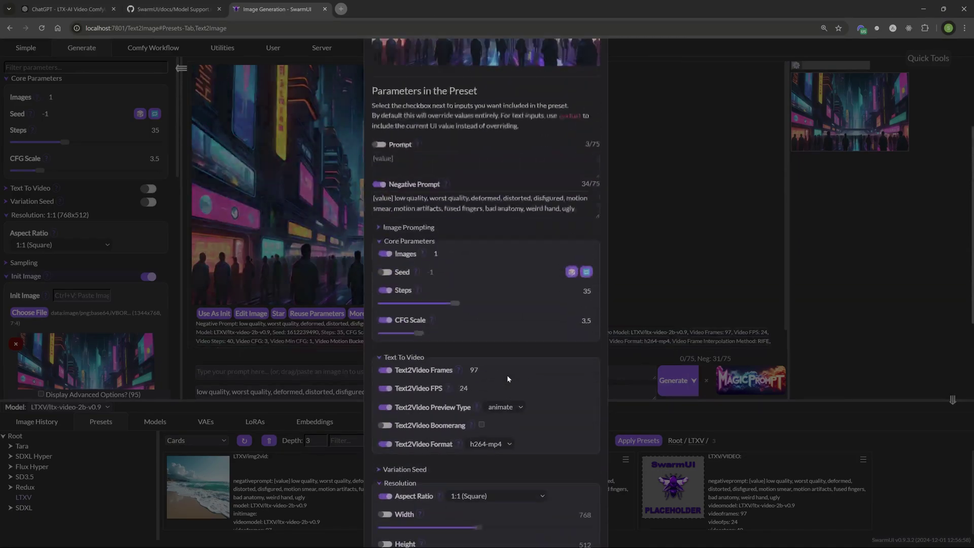
pyautogui.scroll(-9, 477, 436)
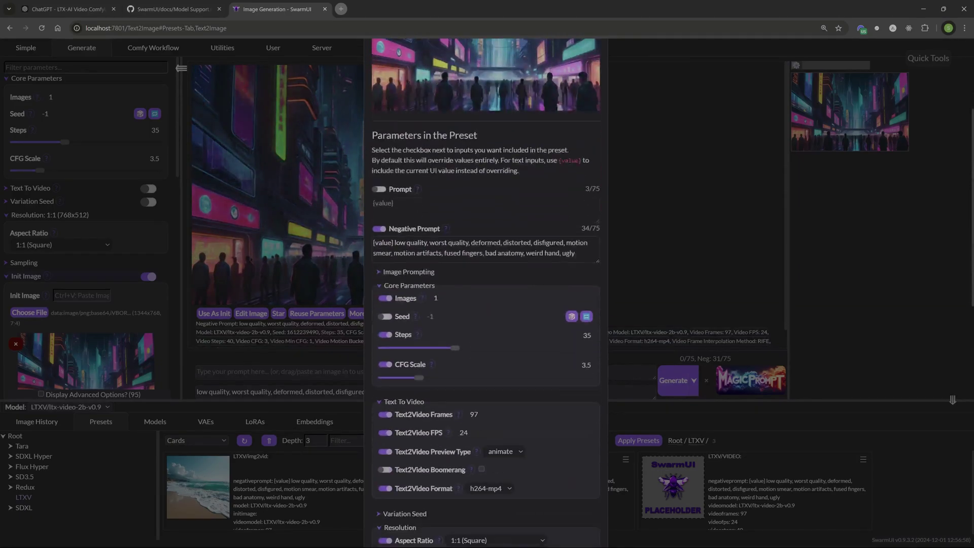
pyautogui.scroll(10, 492, 419)
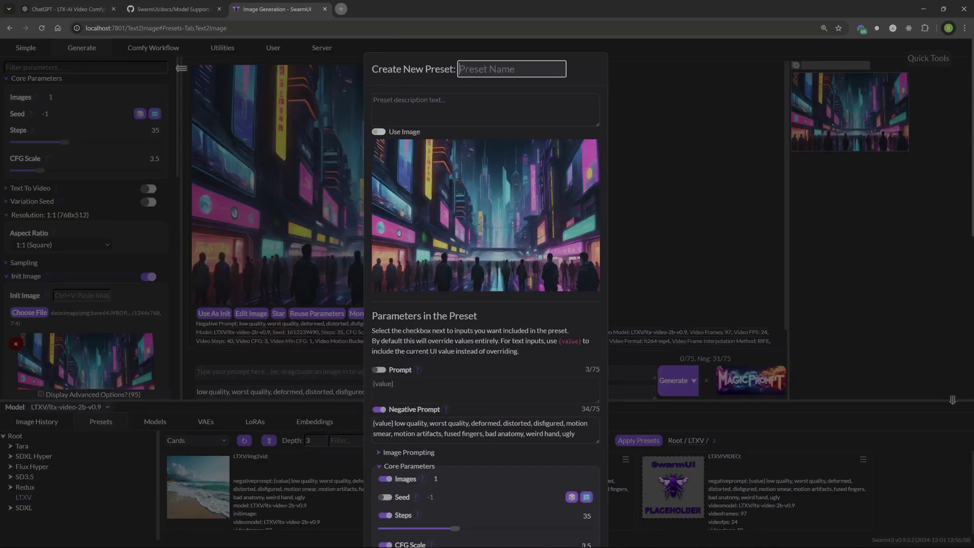
# - Name the preset 'LTXV/VIDEO SAMPLE' and save it
pyautogui.click(503, 71)
pyautogui.write('LT')
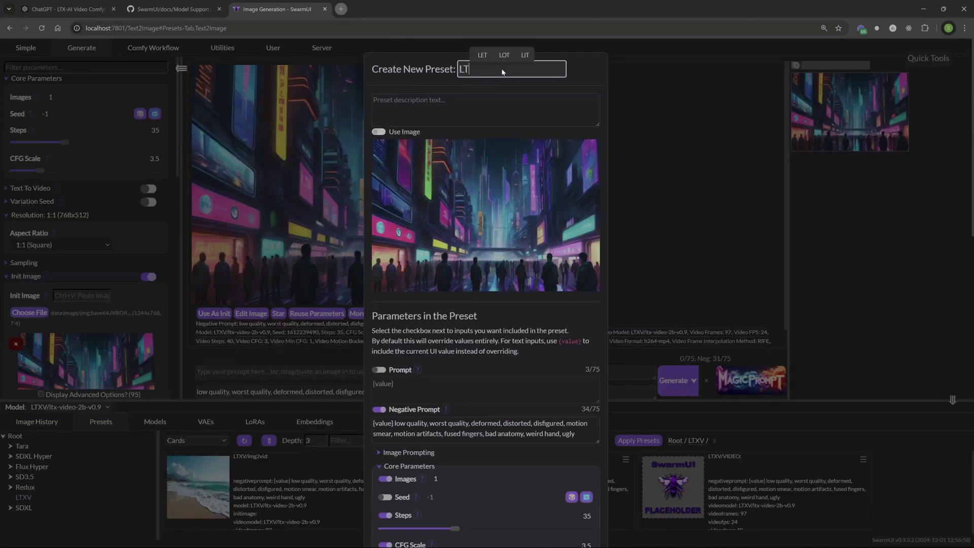
pyautogui.write('X')
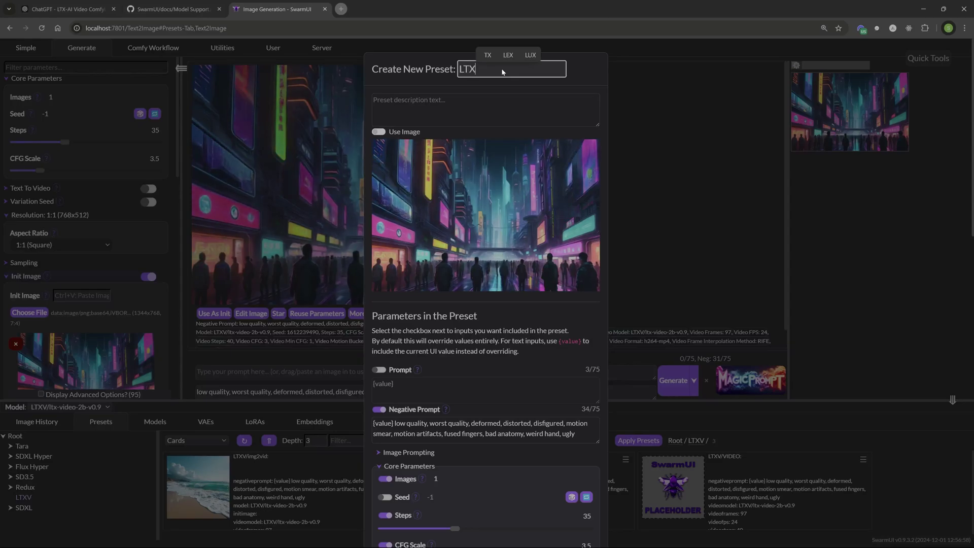
pyautogui.write('V/VIDEO/SAM')
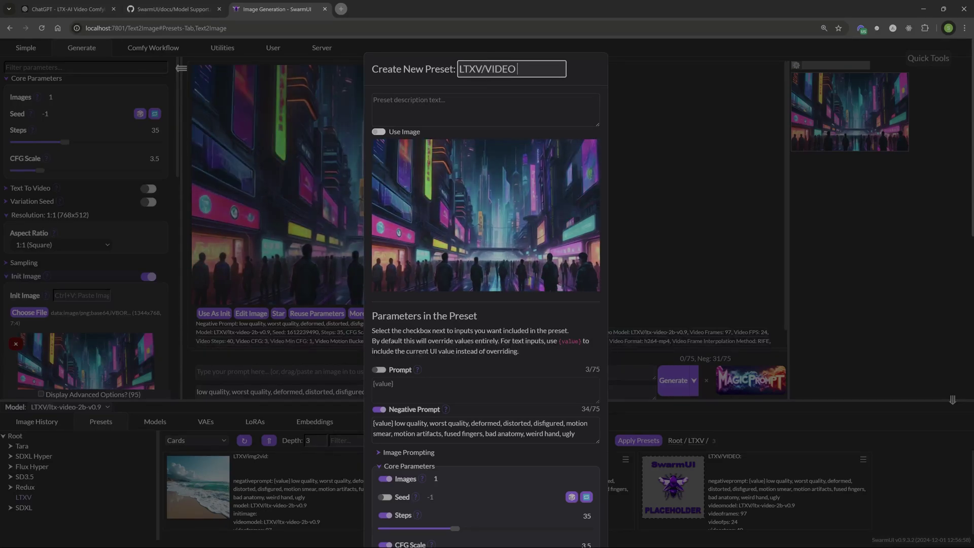
pyautogui.scroll(-8, 502, 71)
pyautogui.scroll(-10, 485, 294)
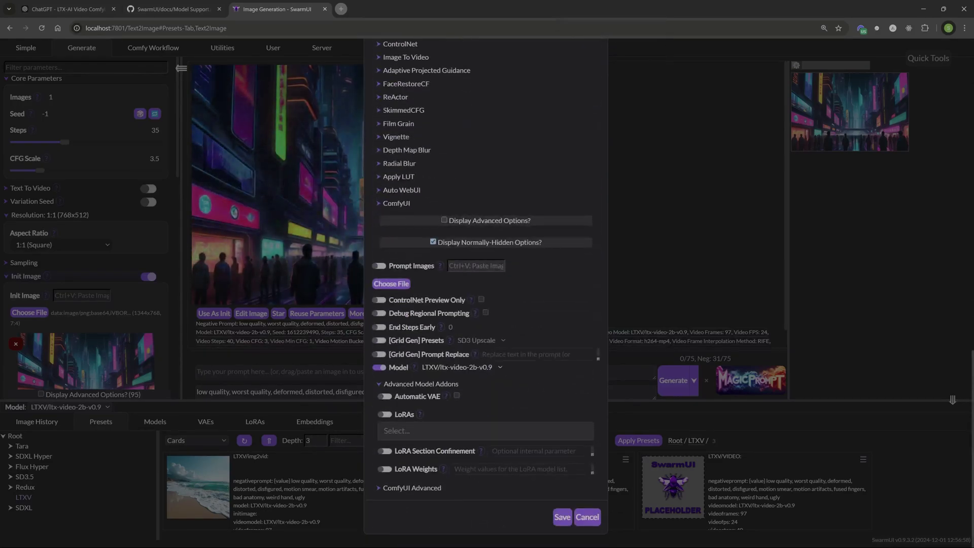
pyautogui.click(560, 516)
# - Refresh the presets, show the LTXV folder, and direct-apply the LTXV/VIDEO preset
pyautogui.click(244, 441)
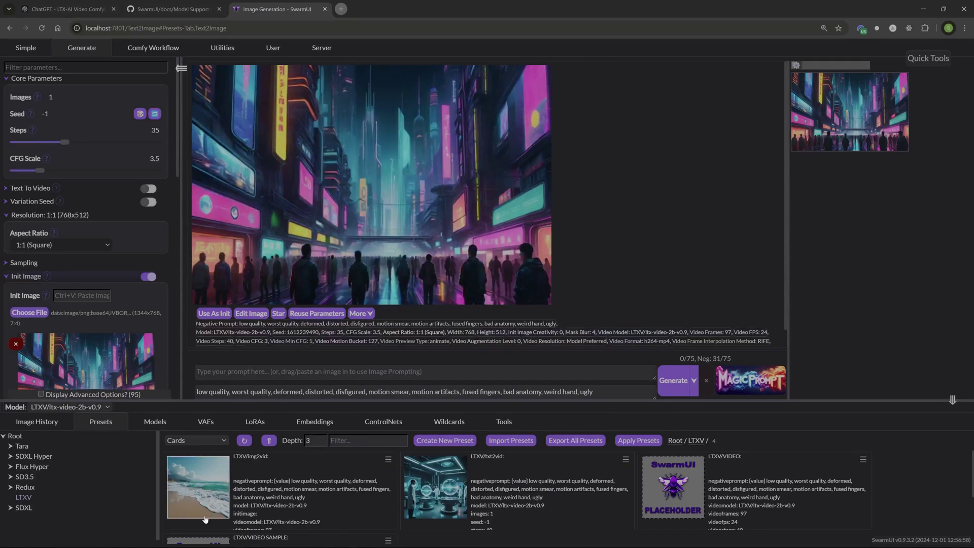
pyautogui.scroll(-5, 507, 497)
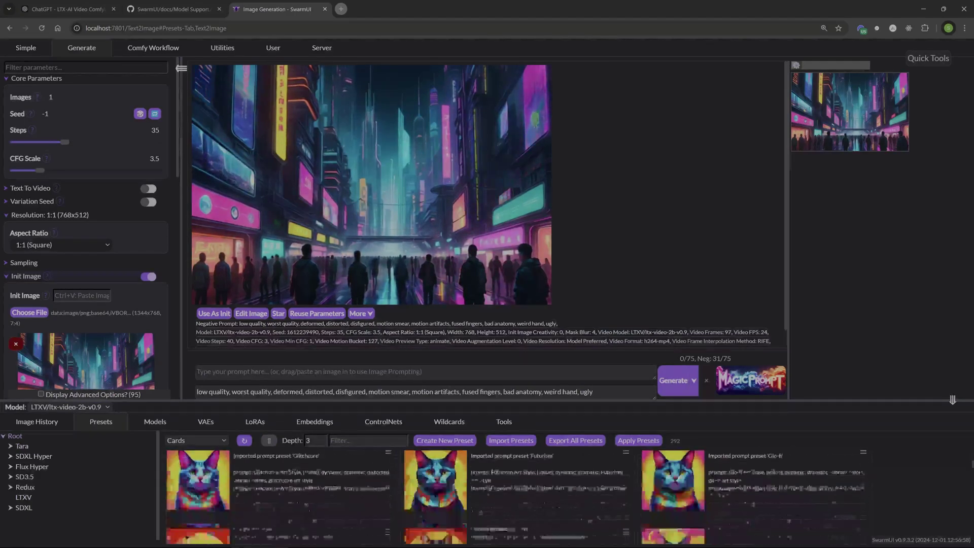
pyautogui.click(22, 499)
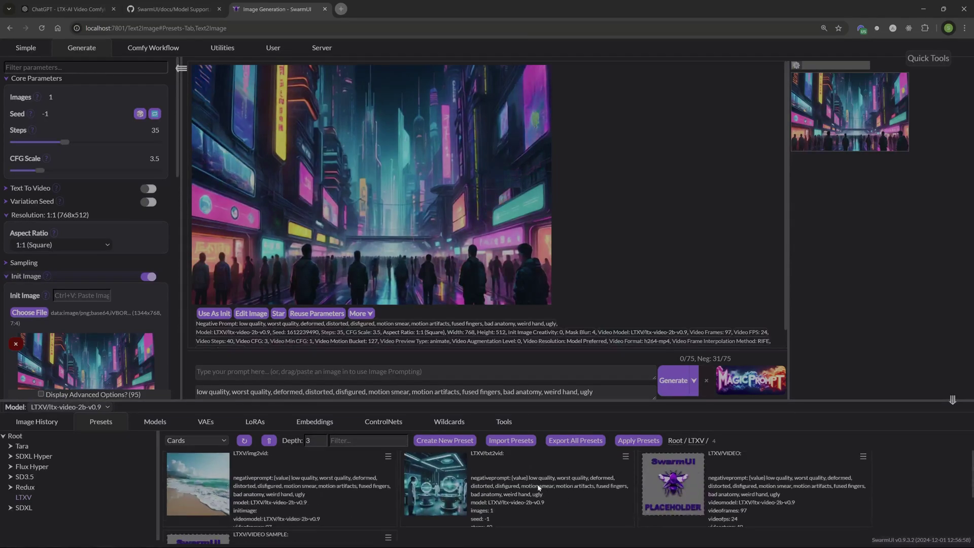
pyautogui.moveTo(563, 401); pyautogui.dragTo(710, 231)
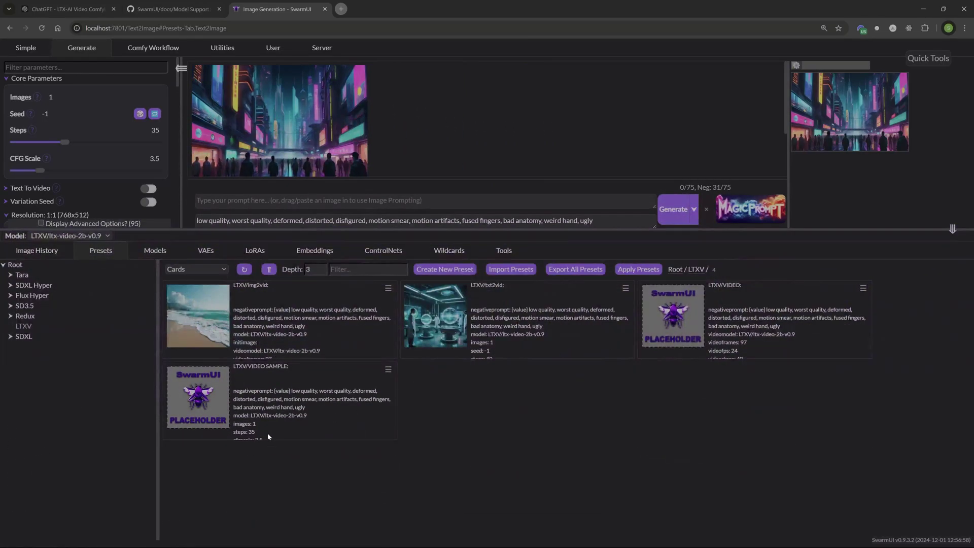
pyautogui.click(686, 314)
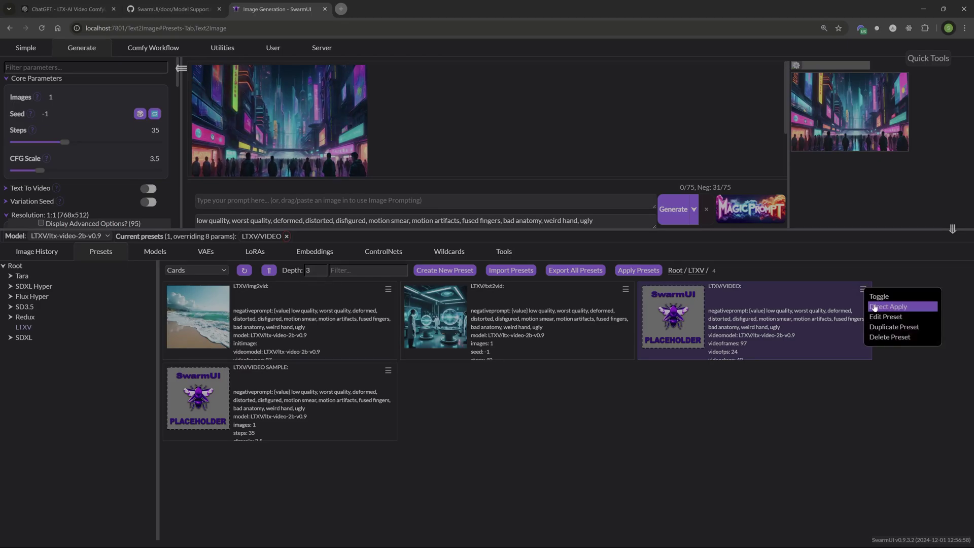
pyautogui.click(873, 306)
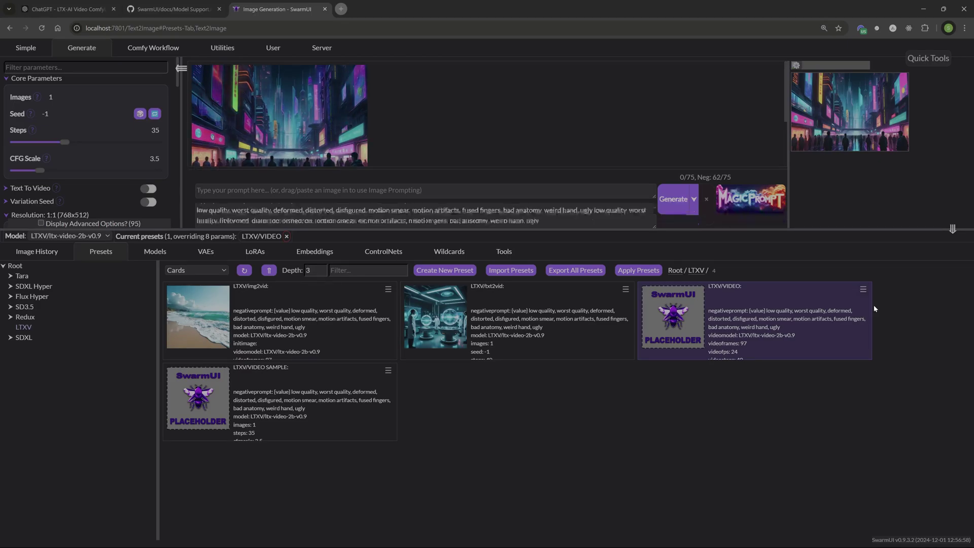
pyautogui.click(638, 270)
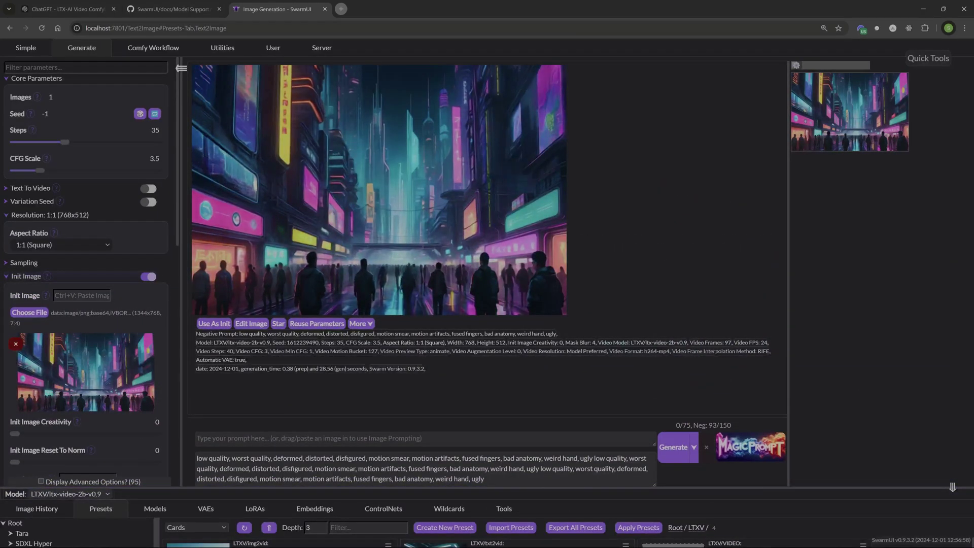
# - Delete all the repeated text in the negative prompt box
pyautogui.moveTo(486, 478); pyautogui.dragTo(196, 458)
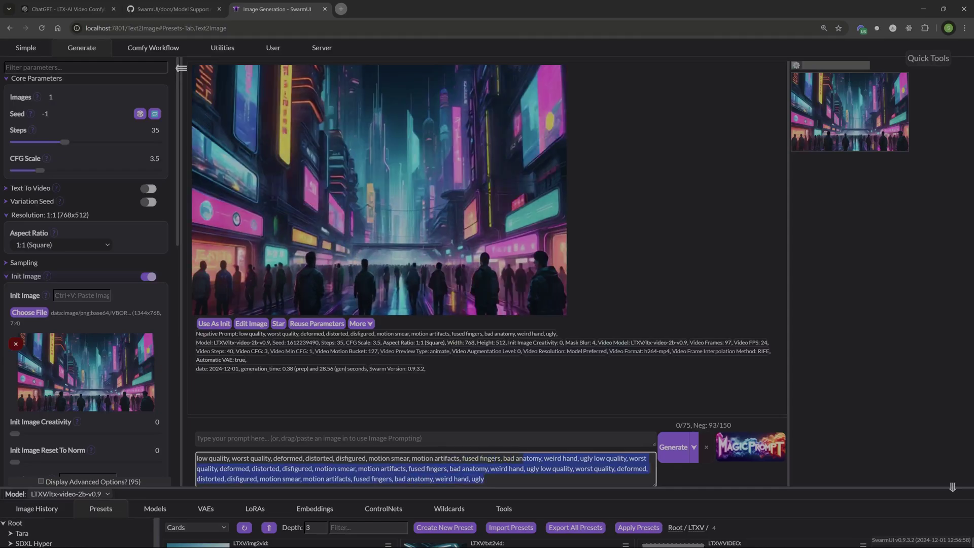
pyautogui.hotkey('ctrl', 'a')
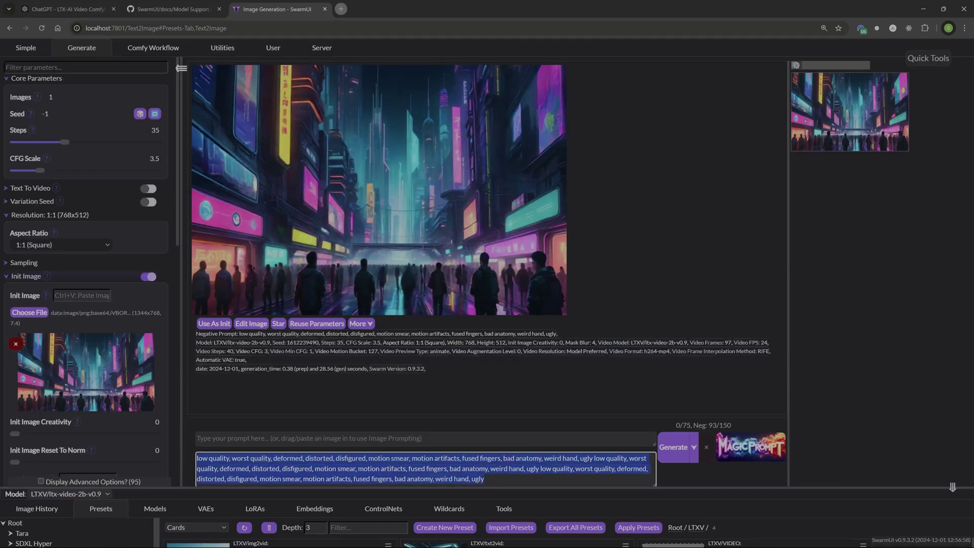
pyautogui.press('BackSpace')
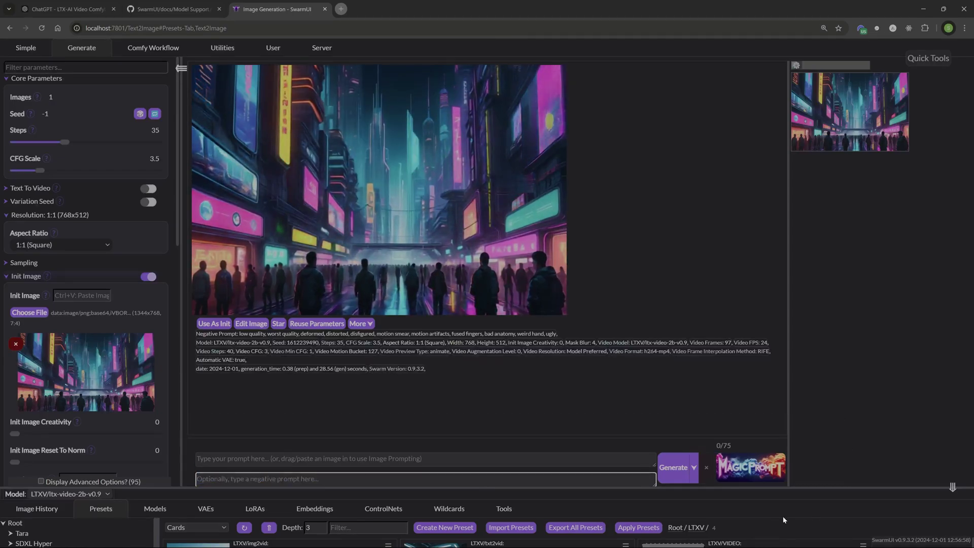
# - Reapply the LTXV/VIDEO preset and check the negative prompt holds one copy
pyautogui.moveTo(782, 488); pyautogui.dragTo(773, 291)
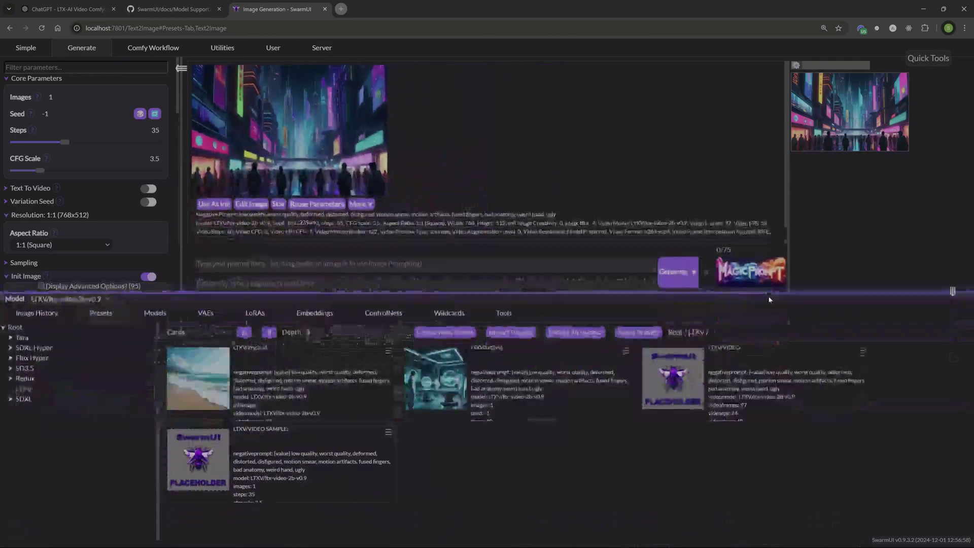
pyautogui.click(676, 388)
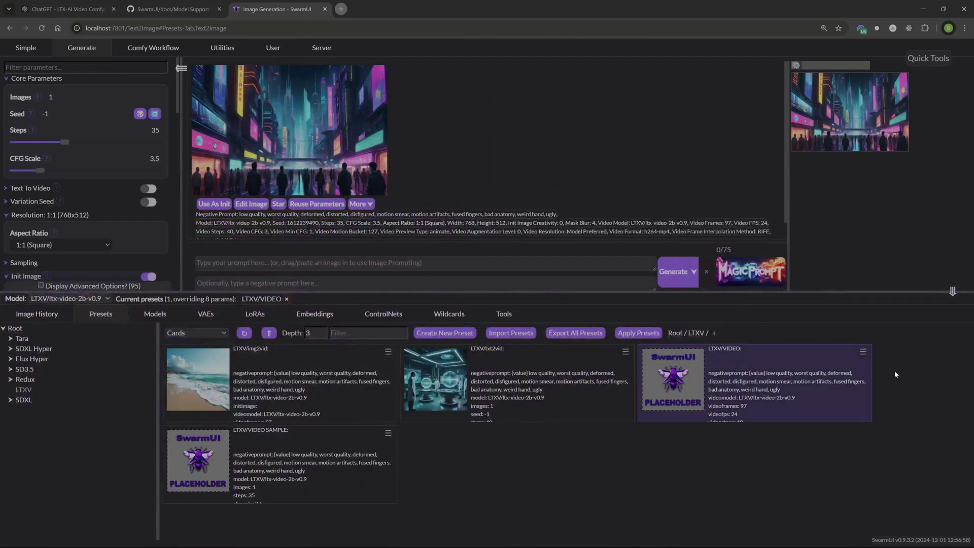
pyautogui.click(635, 333)
pyautogui.click(596, 283)
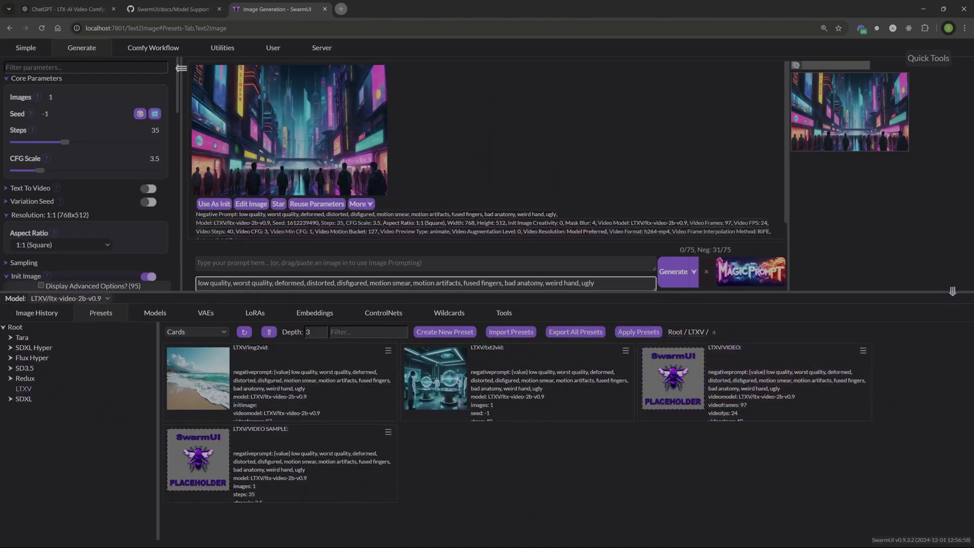
pyautogui.scroll(-5, 75, 287)
pyautogui.scroll(3, 75, 287)
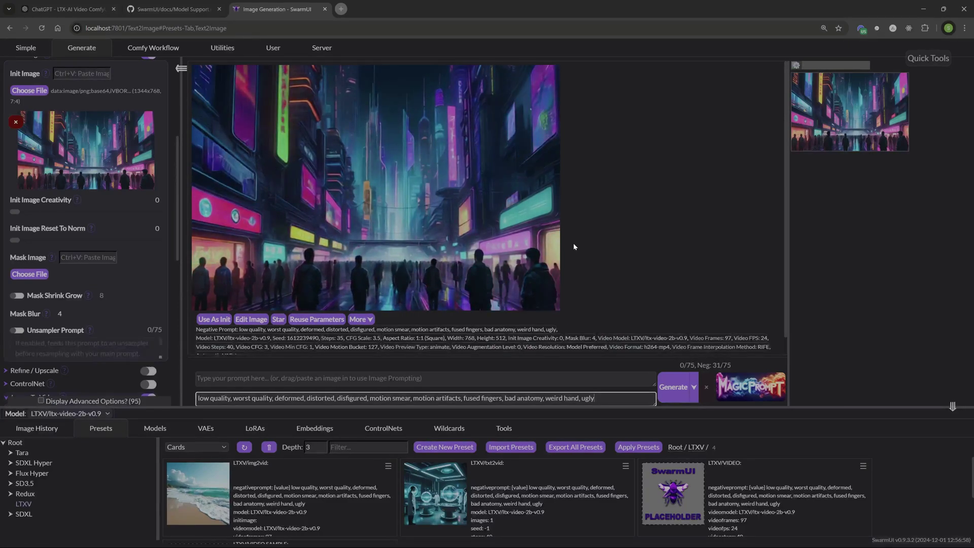
# - Switch to GitHub's Model Support.md and view the Lightricks LTX Video negative prompt section
pyautogui.hotkey('ctrl', 'shift', 'Tab')
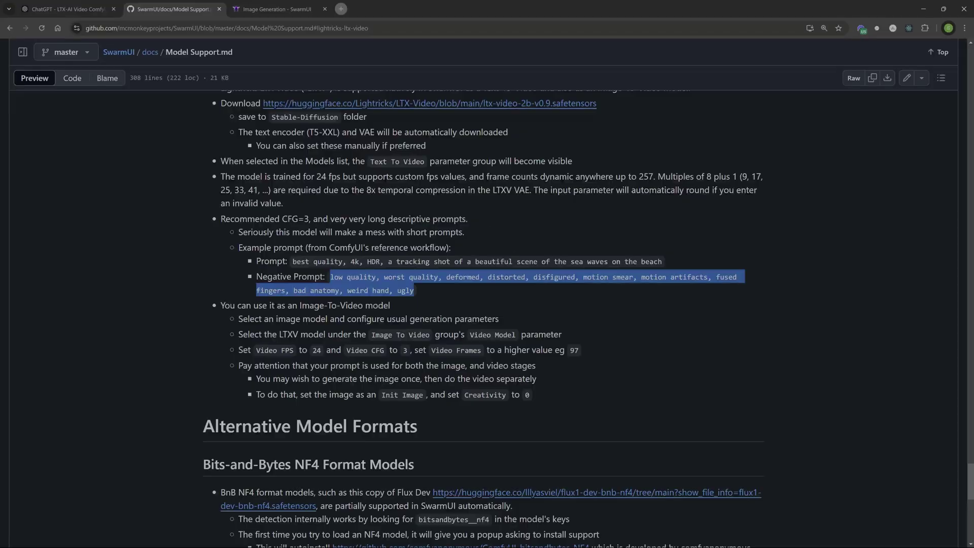
pyautogui.click(512, 220)
pyautogui.scroll(2, 330, 290)
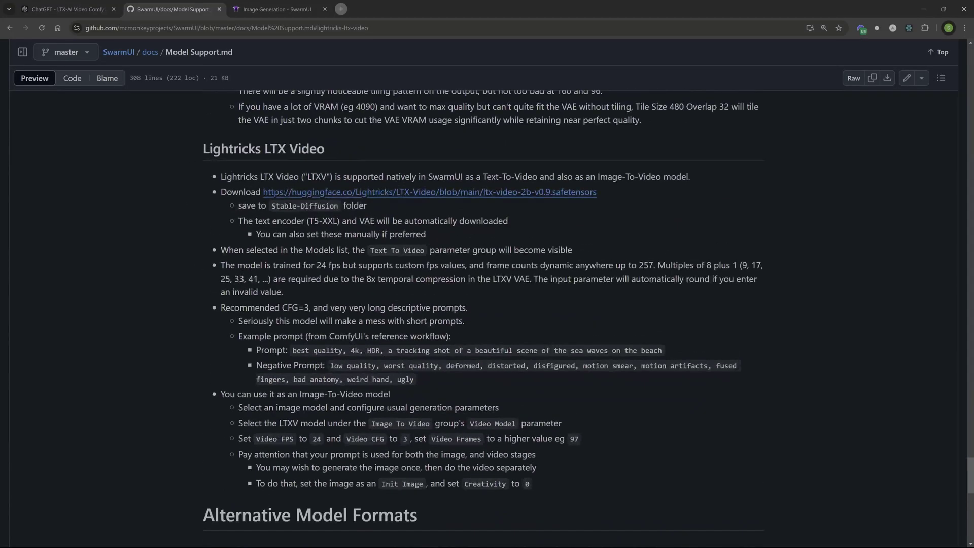
pyautogui.scroll(-1, 369, 192)
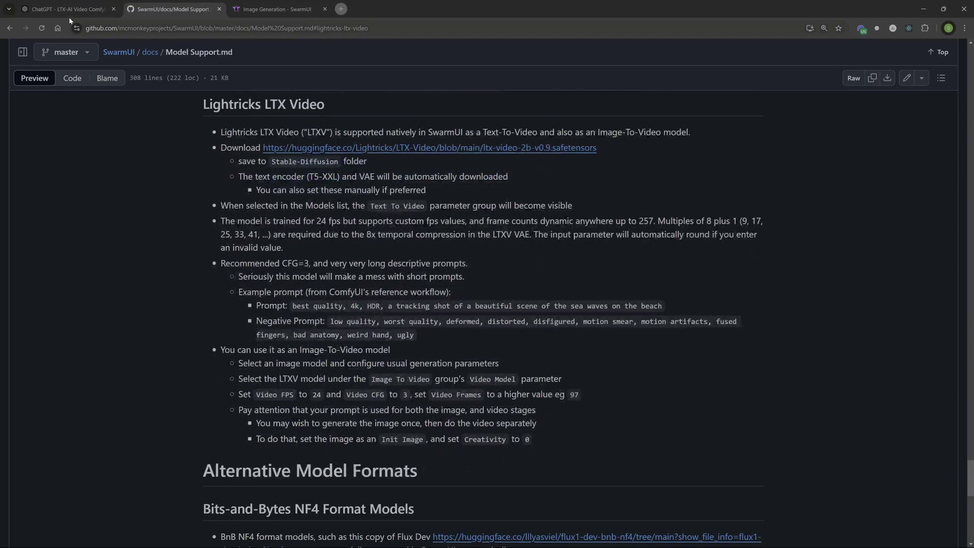